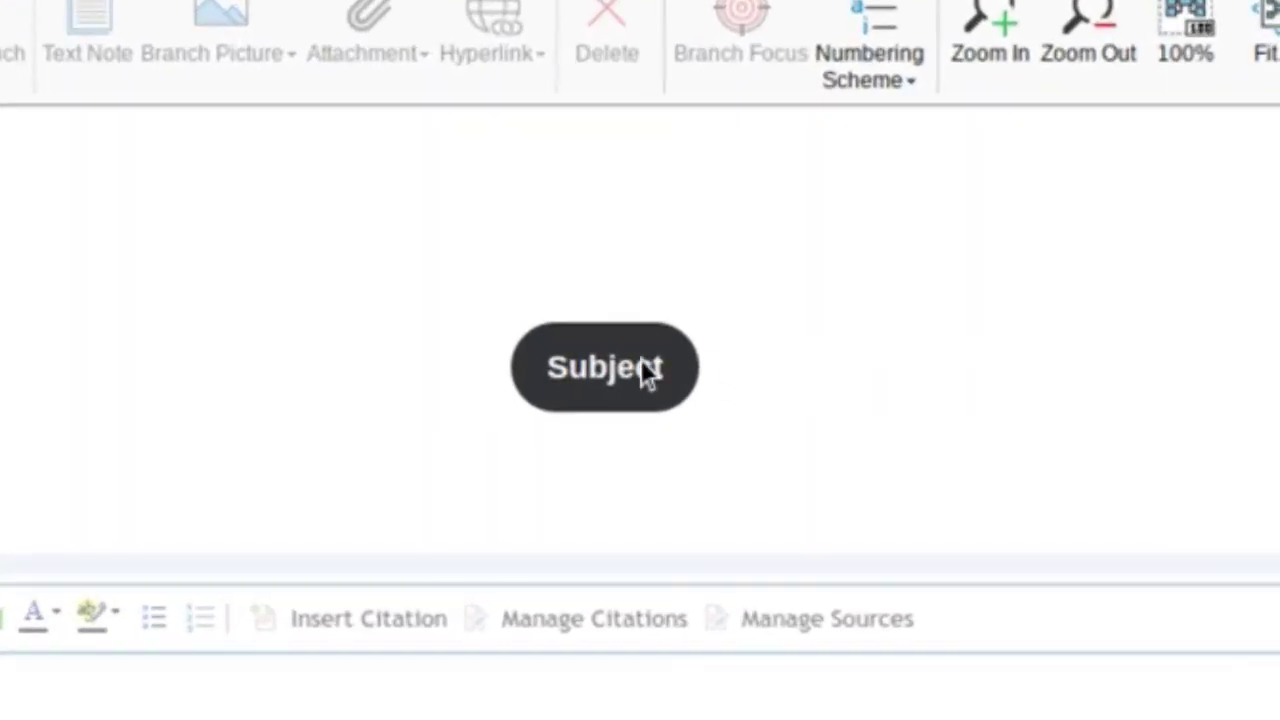
- Rename the central Subject node of the mind map as "Health"
{"action": "left_click", "coordinate": [601, 372]}
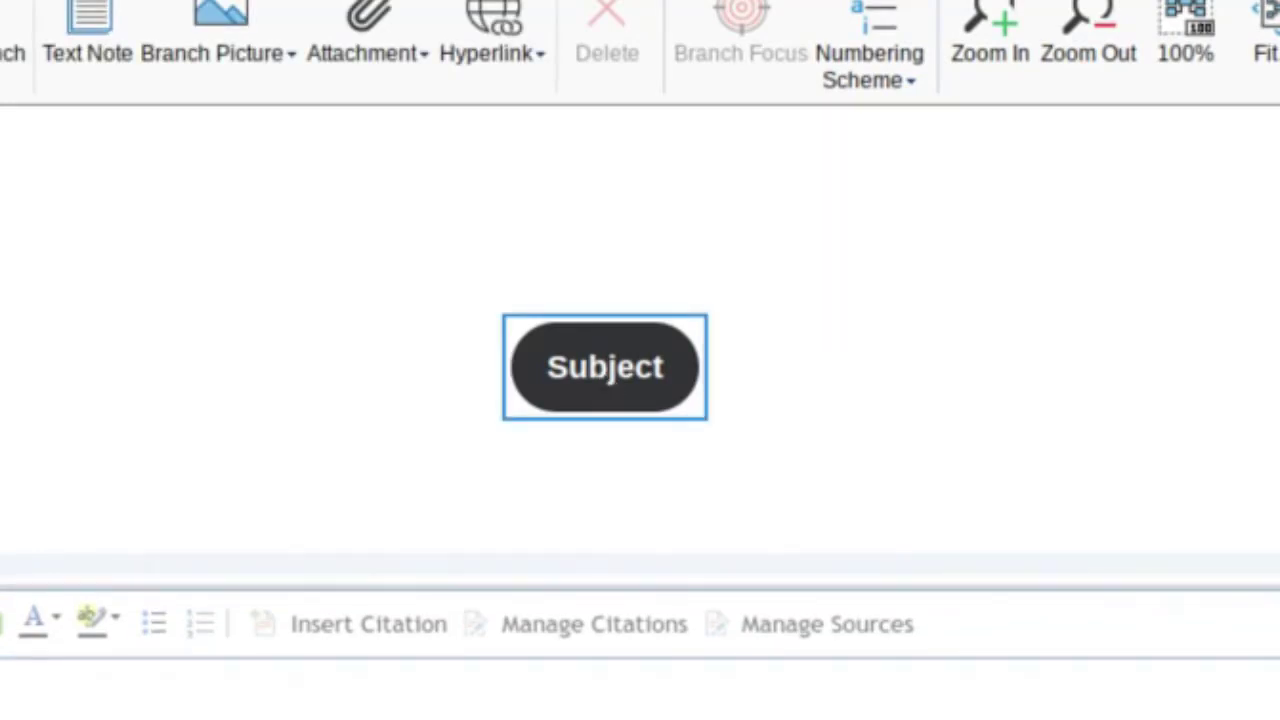
{"action": "type", "text": "Health"}
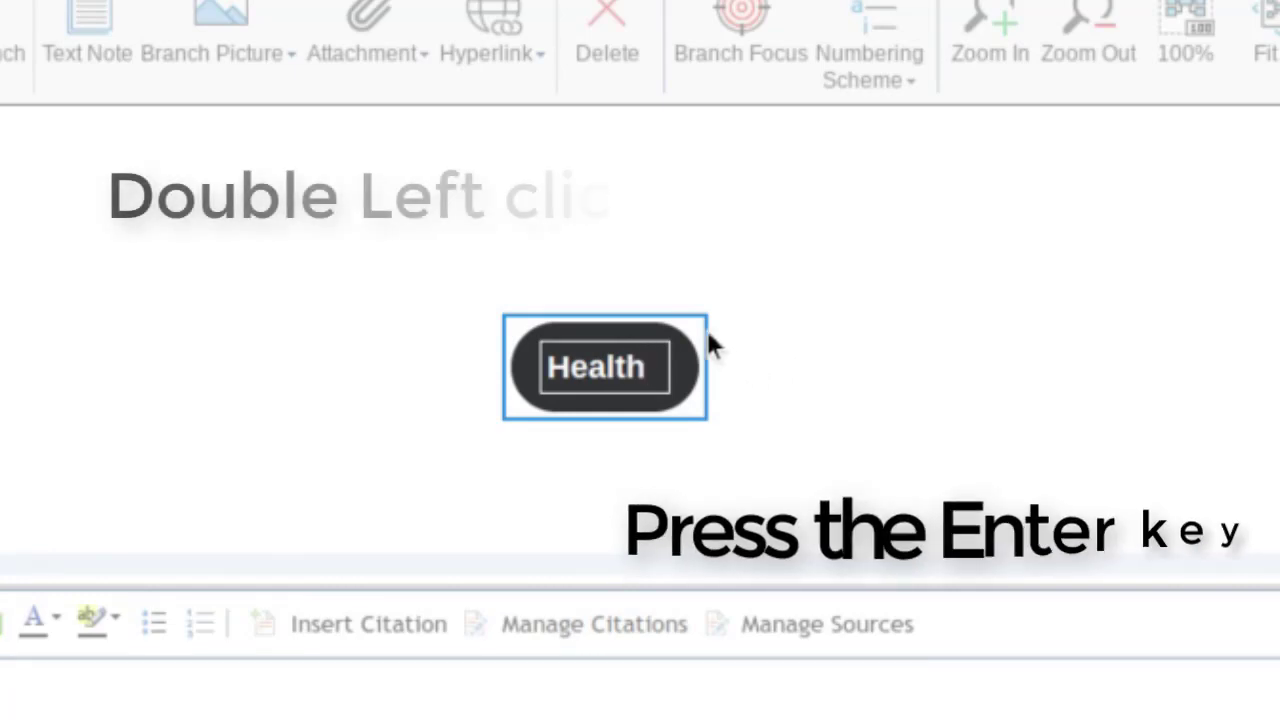
{"action": "key", "text": "Return"}
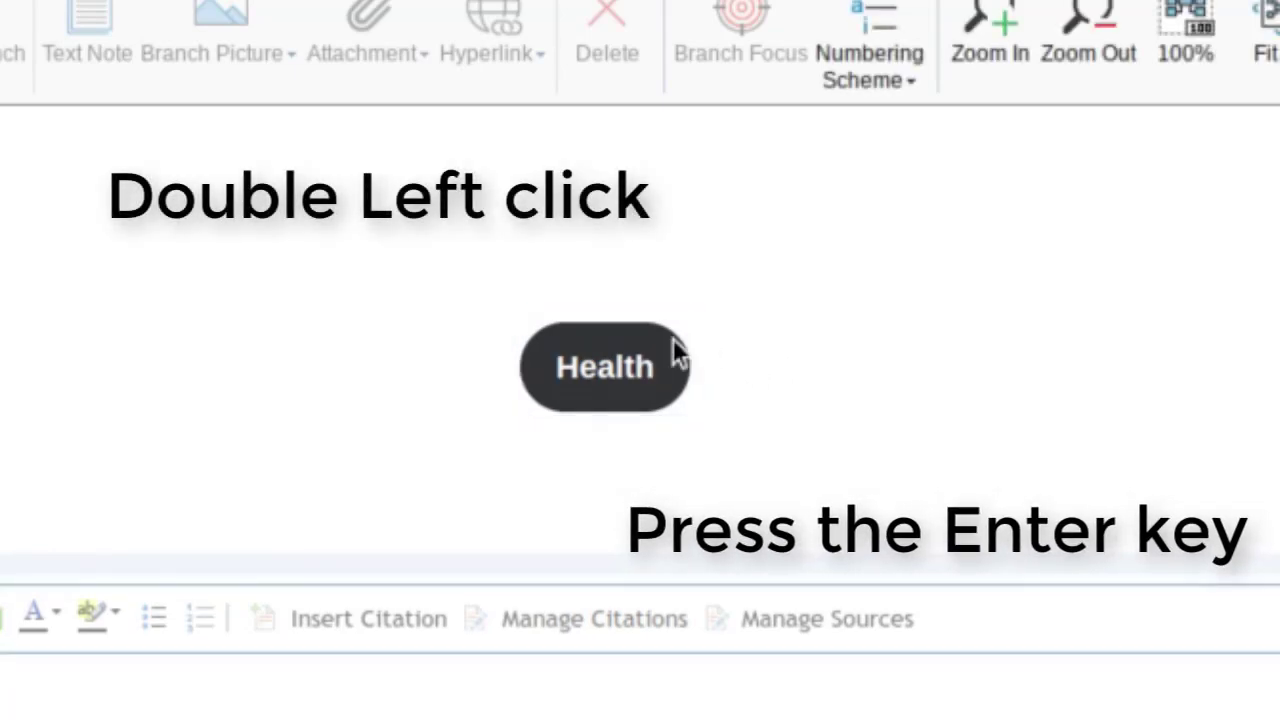
- Add a first branch to the Health node and label it "introduction"
{"action": "left_click", "coordinate": [657, 342]}
{"action": "key", "text": "Return"}
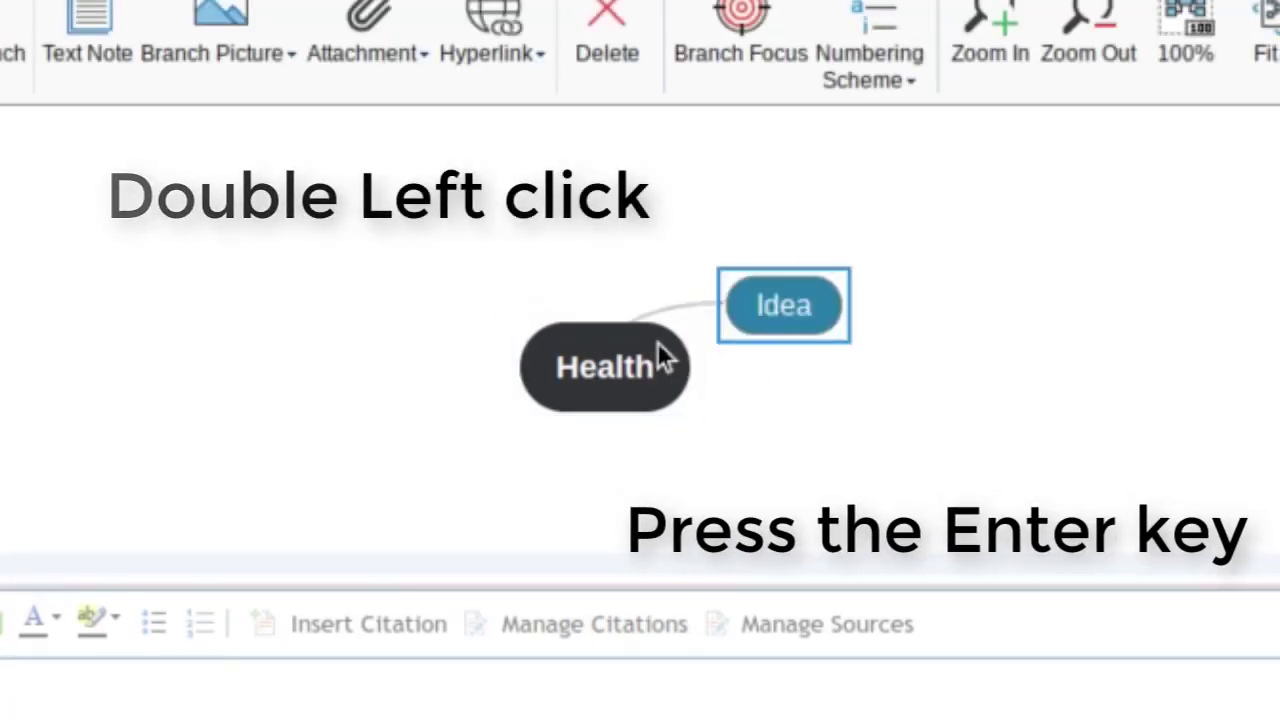
{"action": "double_click", "coordinate": [810, 302]}
{"action": "type", "text": "in"}
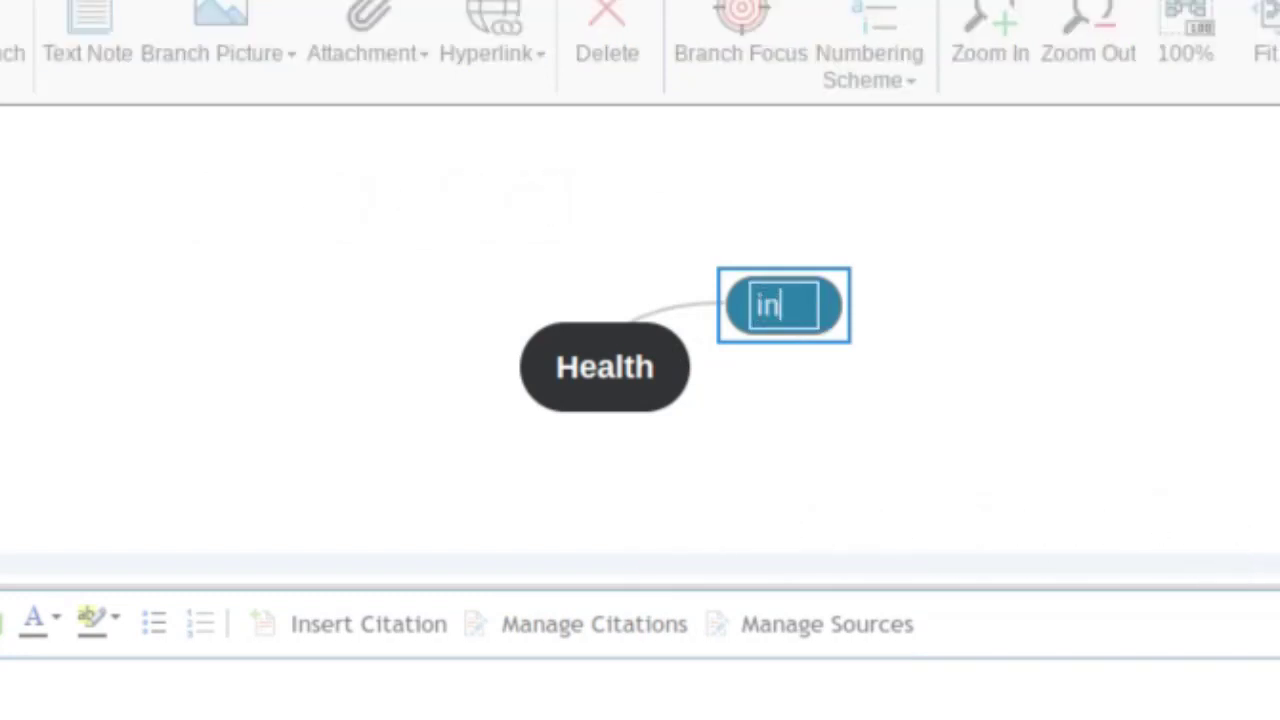
{"action": "type", "text": "troduction"}
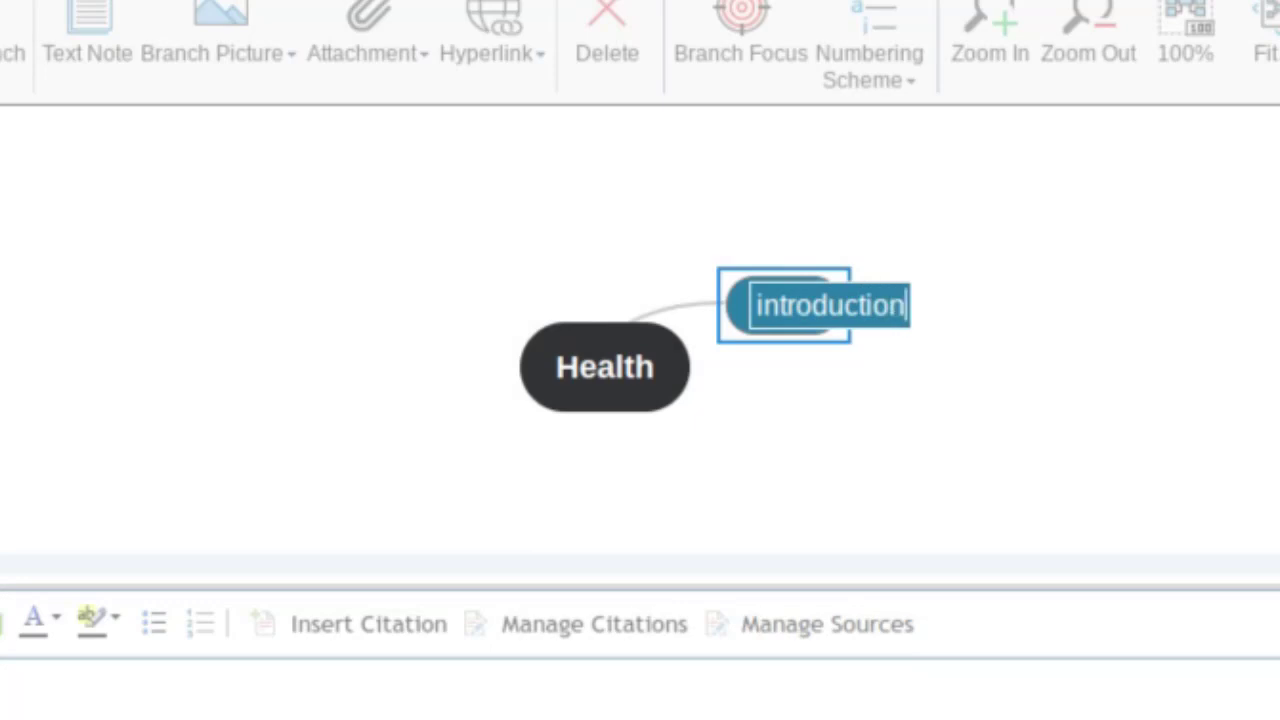
- Add a second branch to the Health node, below introduction, and label it "paragraph 2"
{"action": "left_click", "coordinate": [672, 395]}
{"action": "key", "text": "Tab"}
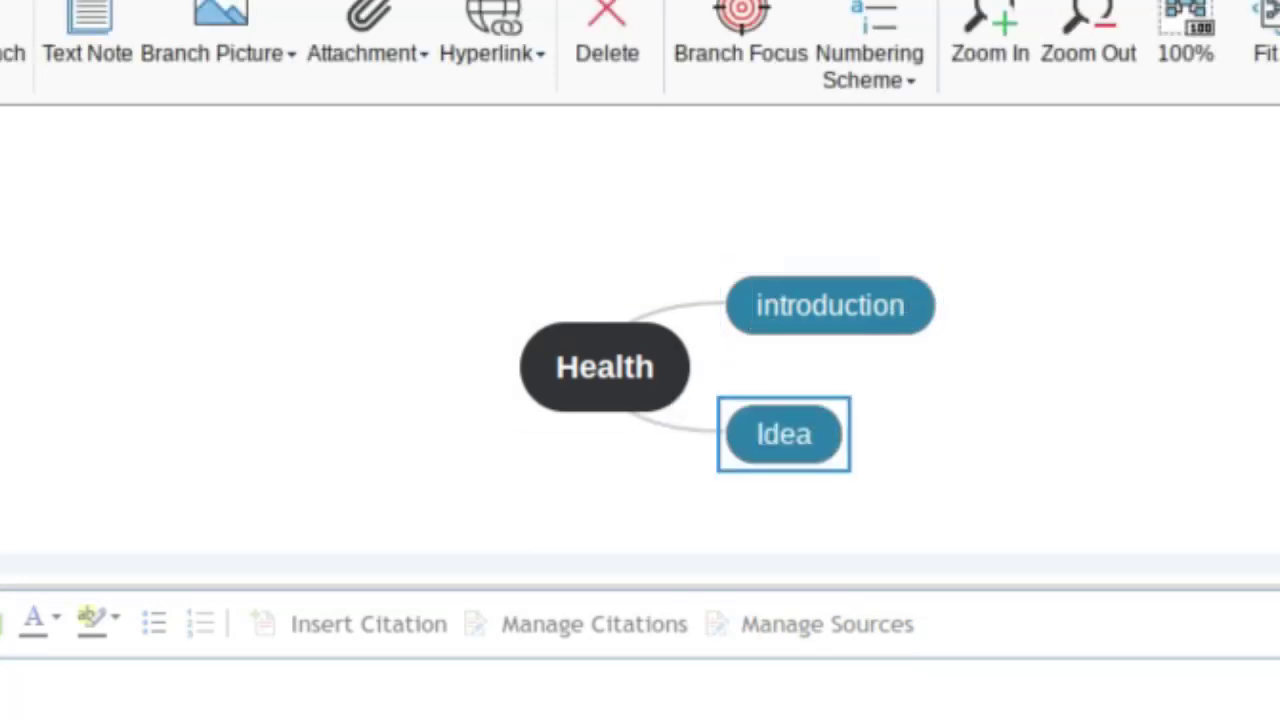
{"action": "type", "text": "paragrap"}
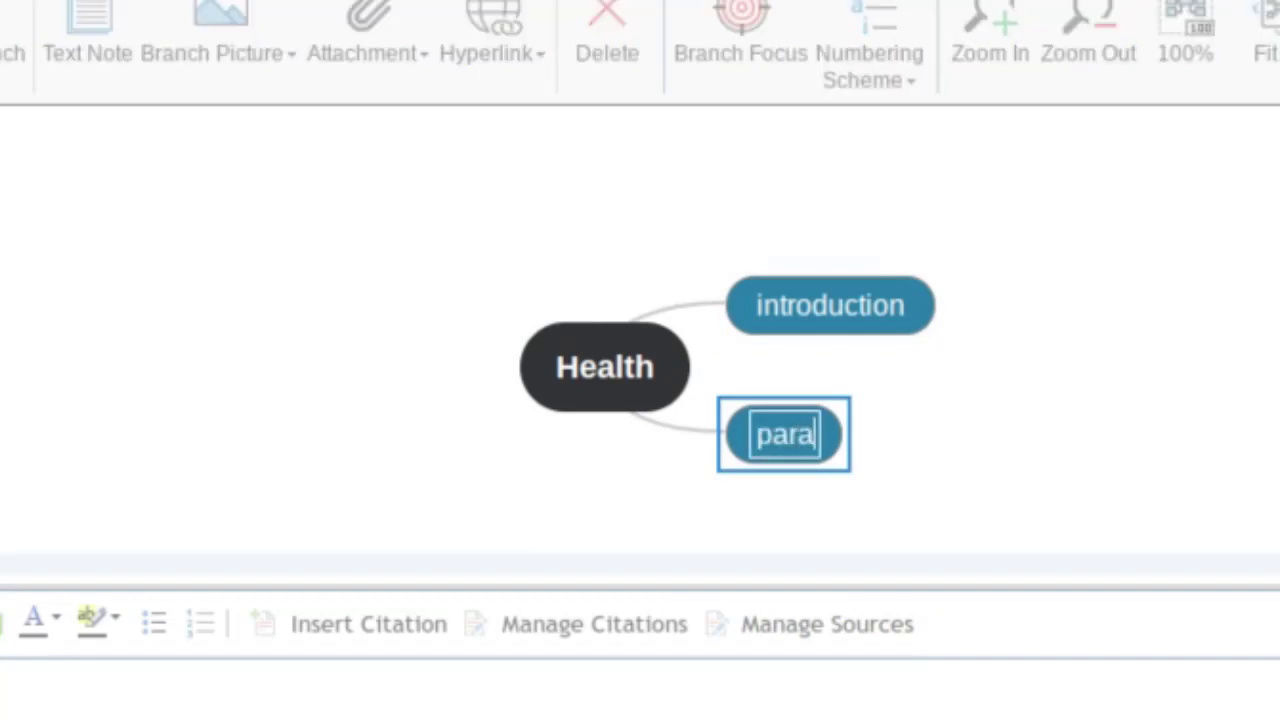
{"action": "type", "text": "h 2"}
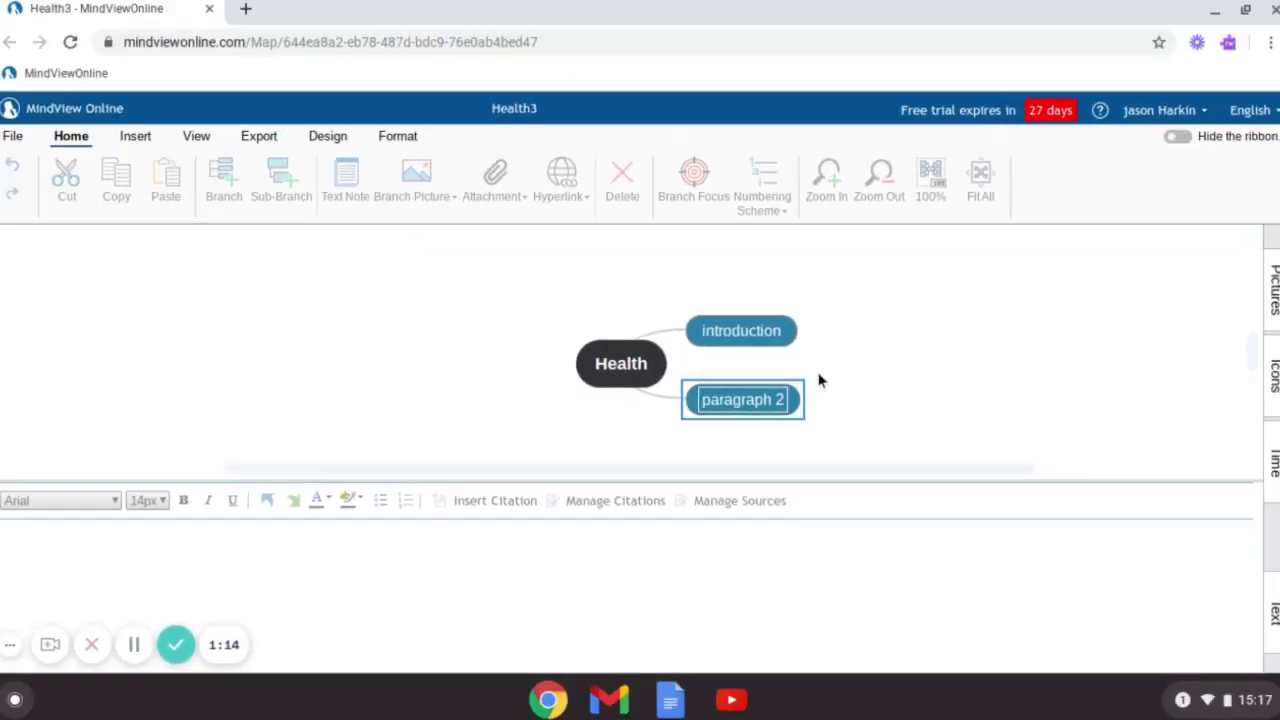
{"action": "key", "text": "Return"}
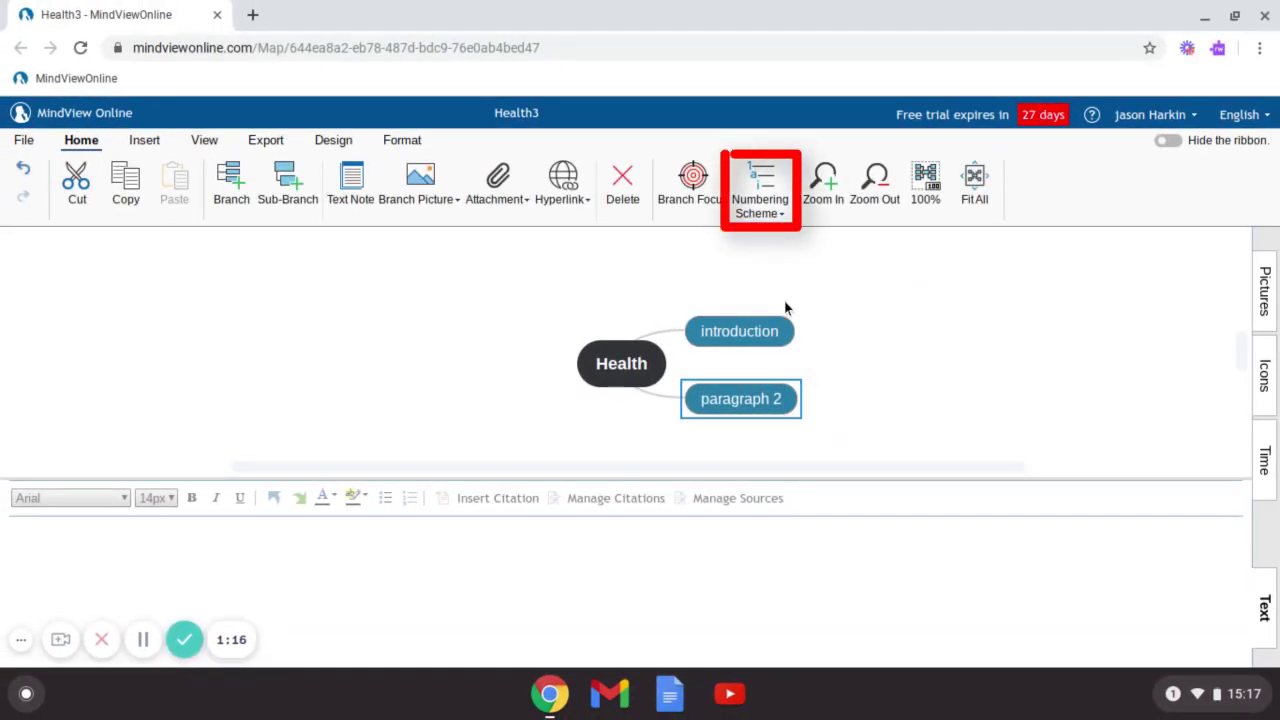
- Apply the i, i.i, i.i.i numbering scheme to the branches and replace it with the 1, 1.1, 1.1.1 scheme
{"action": "left_click", "coordinate": [772, 209]}
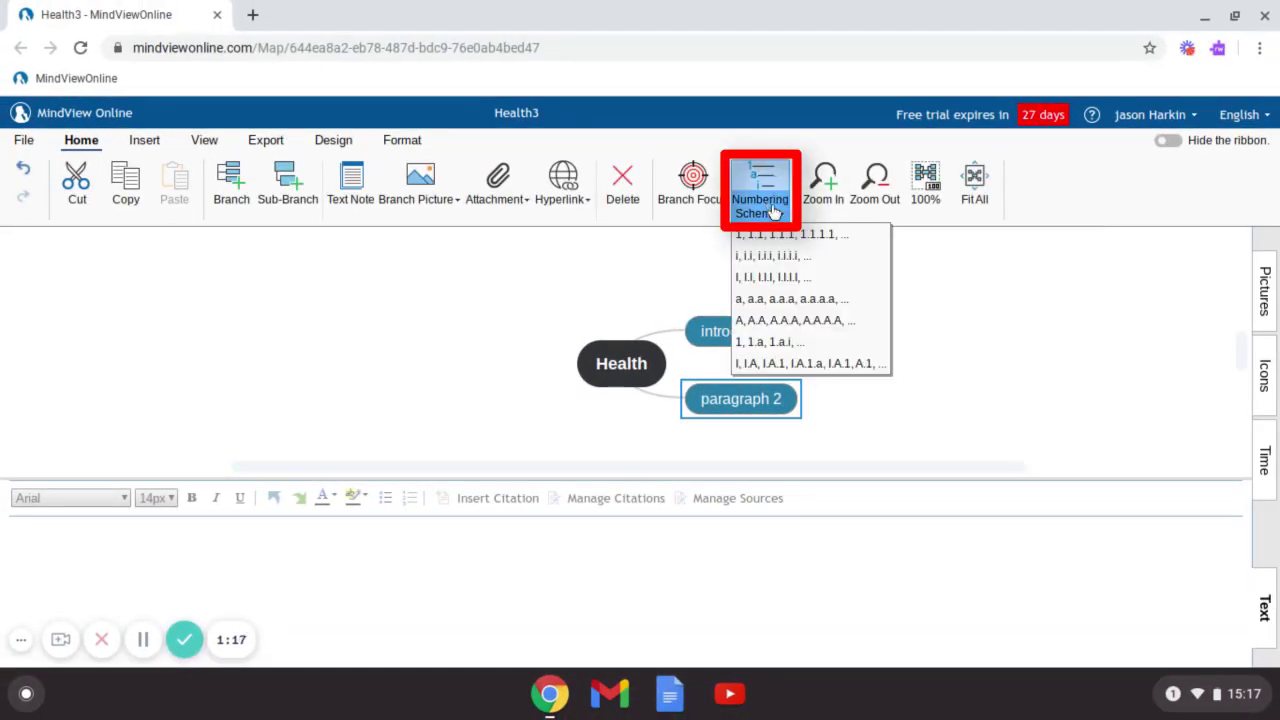
{"action": "left_click", "coordinate": [774, 256]}
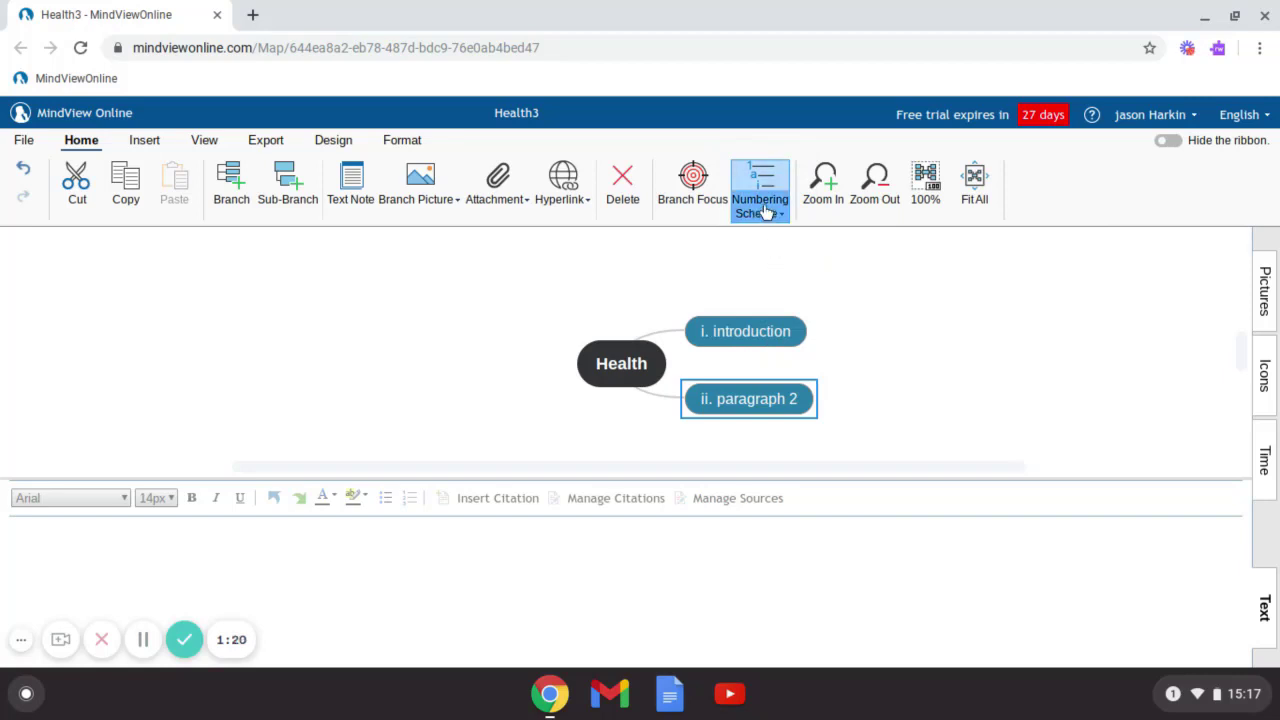
{"action": "left_click", "coordinate": [766, 210]}
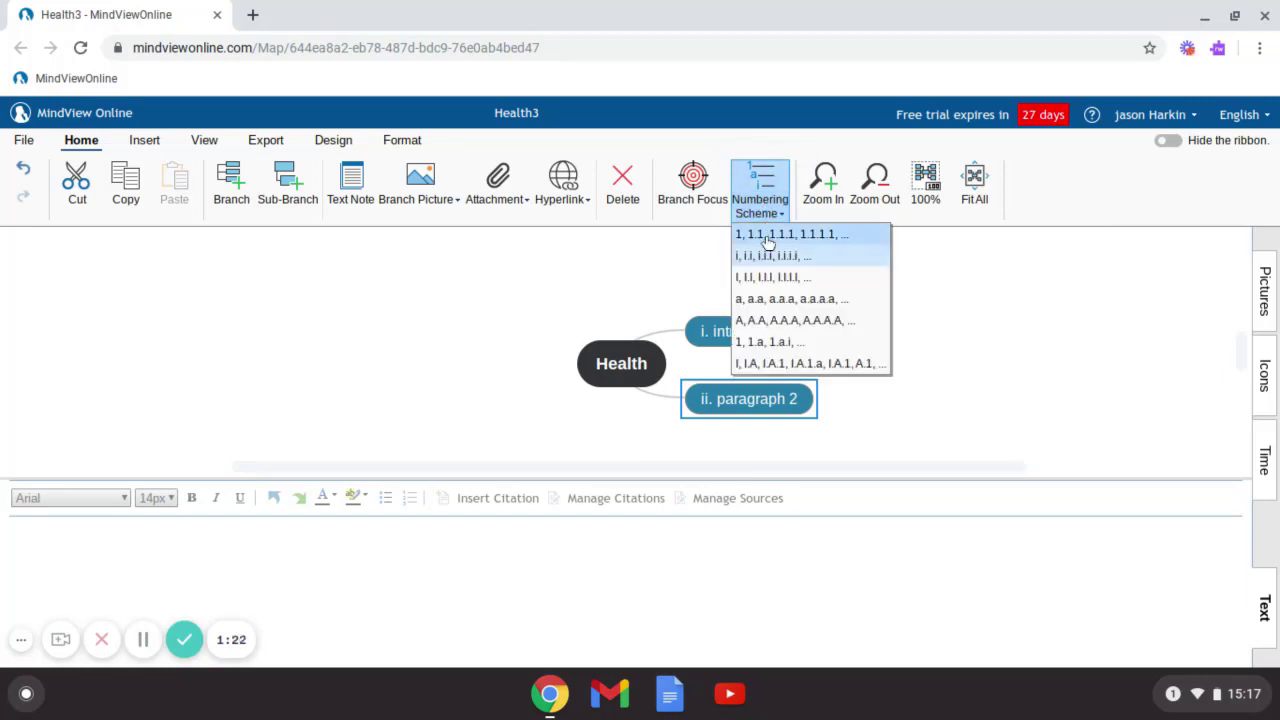
{"action": "left_click", "coordinate": [768, 238]}
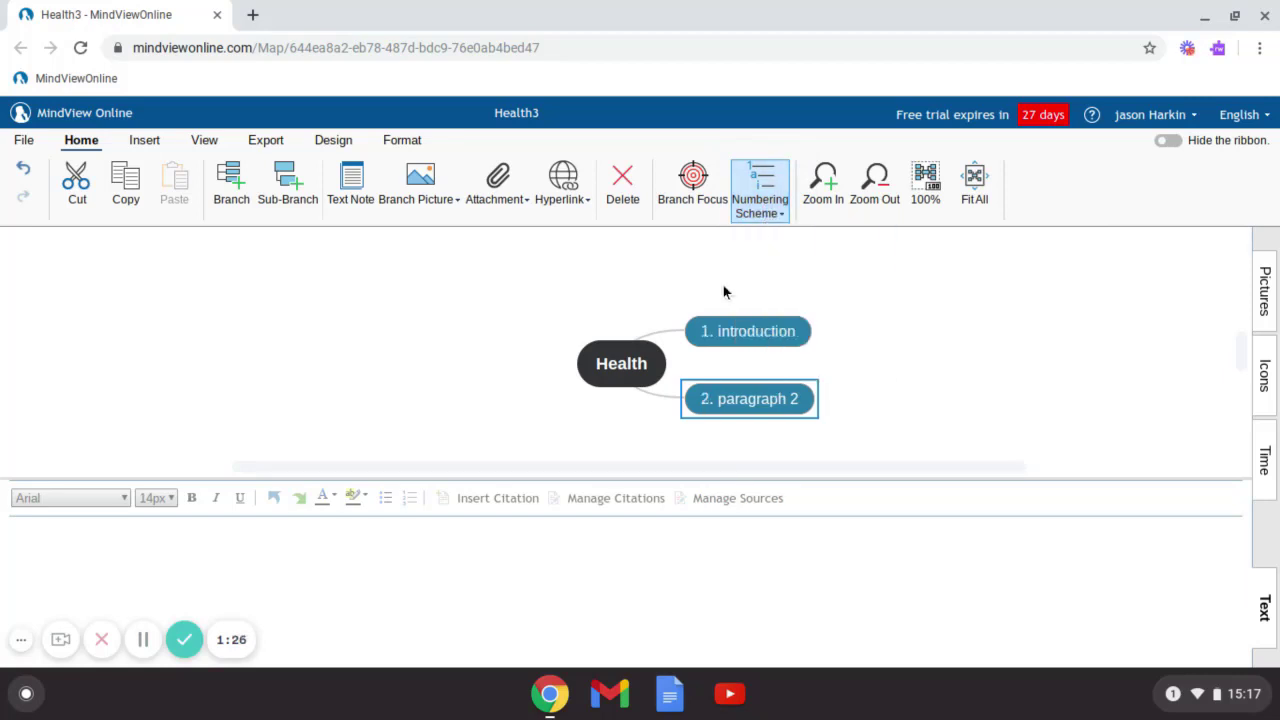
- Add three sub-branches to the introduction branch
{"action": "left_click", "coordinate": [761, 340]}
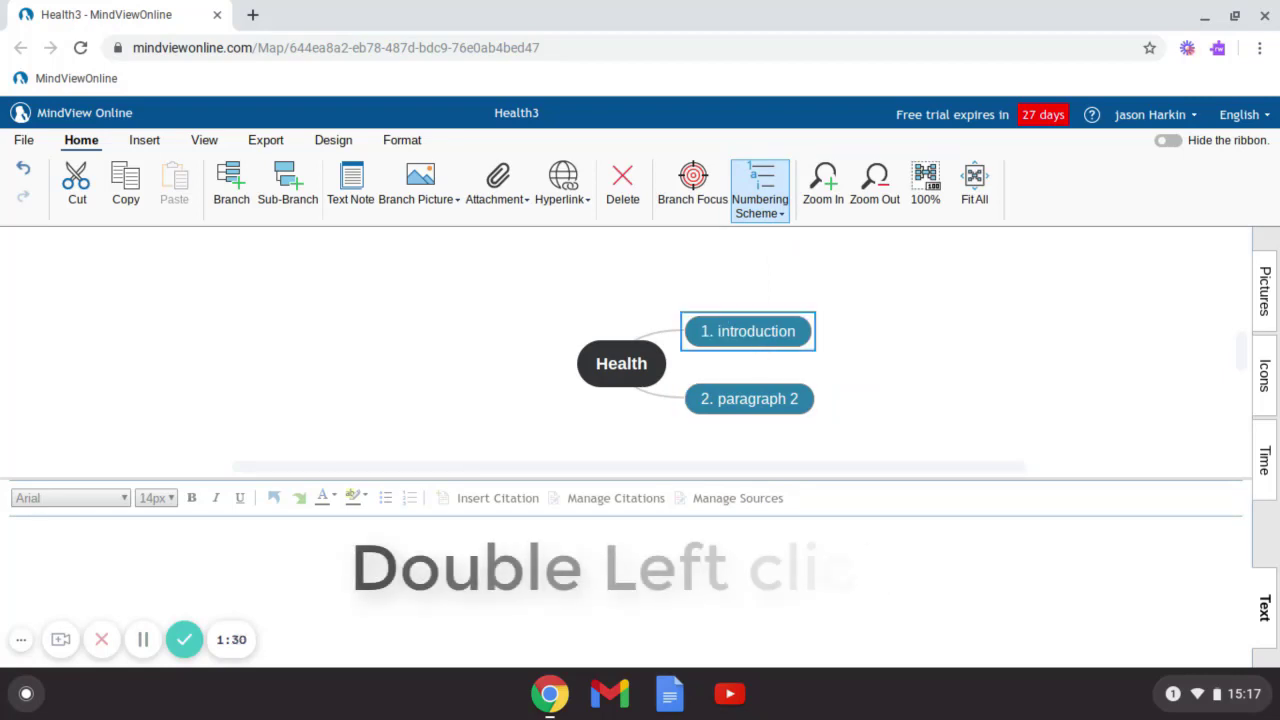
{"action": "double_click", "coordinate": [808, 329]}
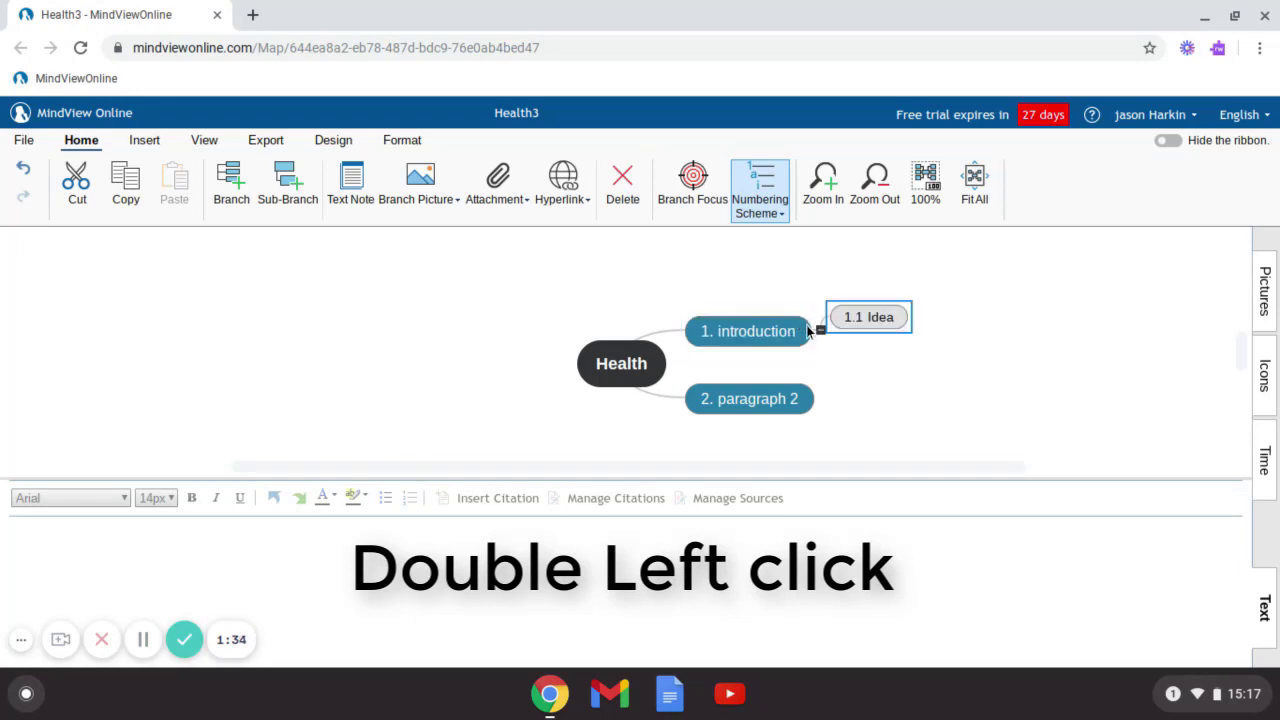
{"action": "double_click", "coordinate": [805, 339]}
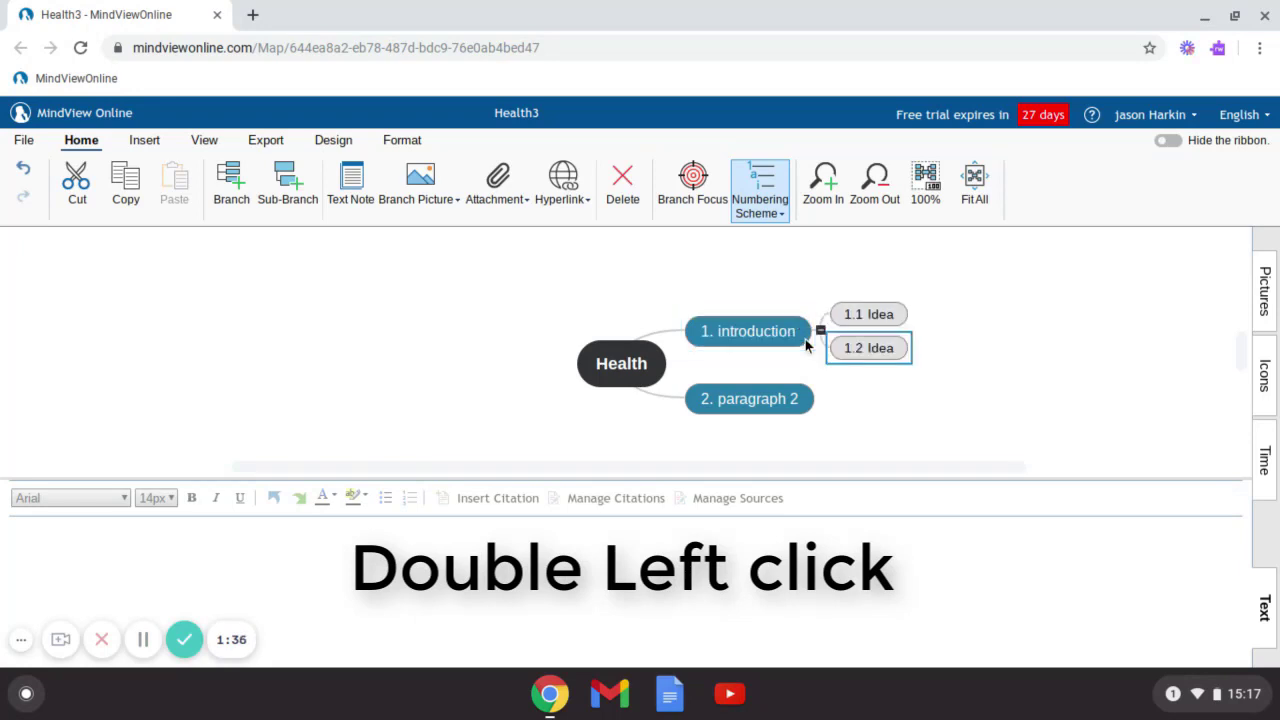
{"action": "double_click", "coordinate": [805, 339]}
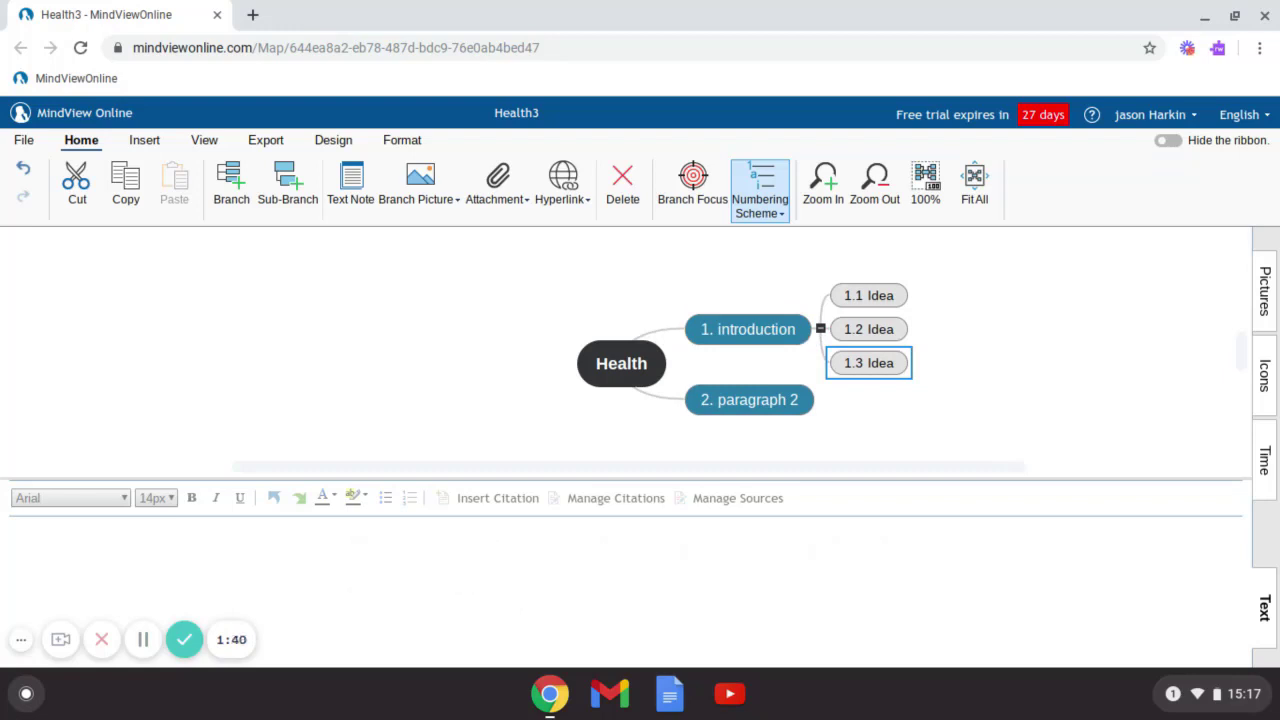
- Label the three sub-branches of introduction "genes", "family" and "testing", in that order
{"action": "left_click", "coordinate": [860, 296]}
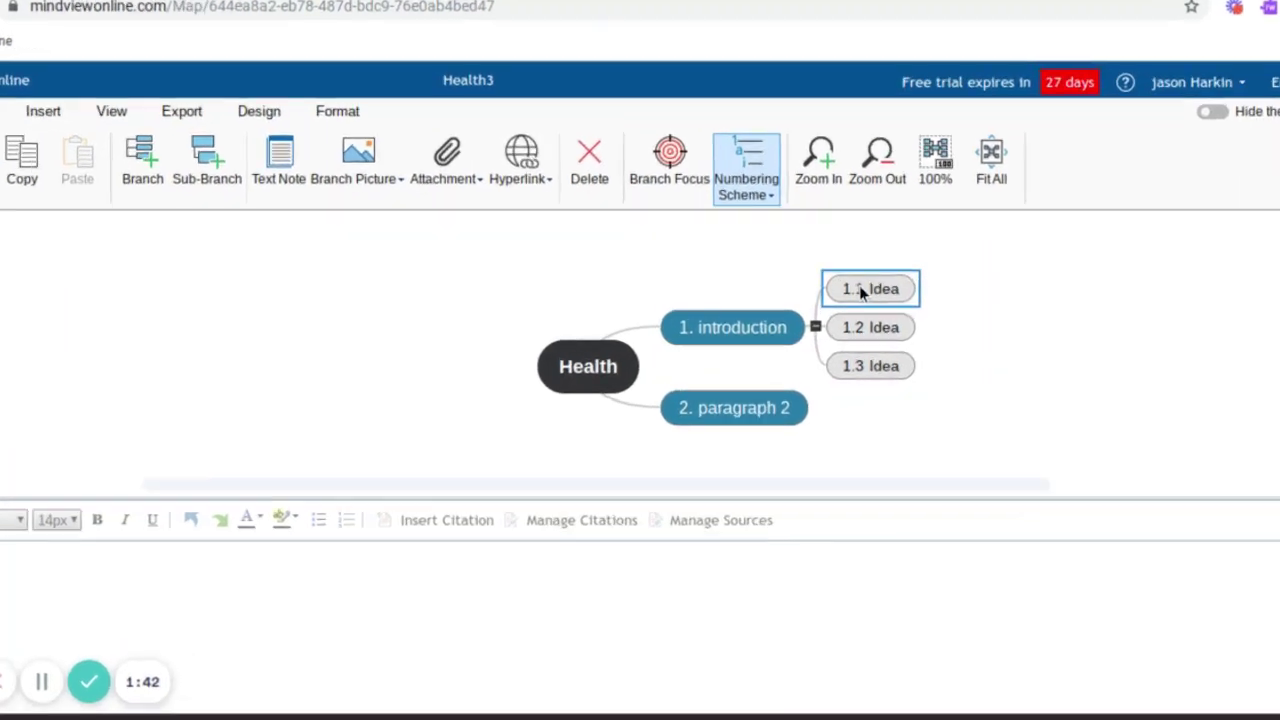
{"action": "type", "text": "genes"}
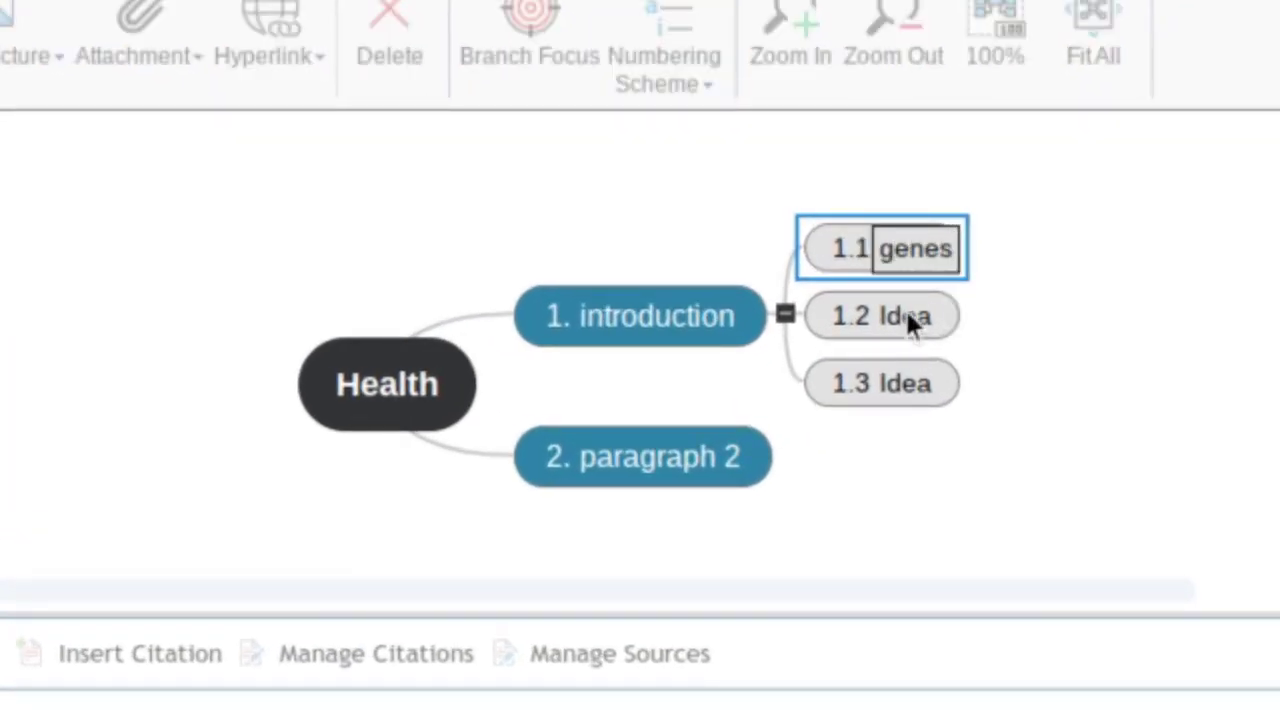
{"action": "key", "text": "Return"}
{"action": "left_click", "coordinate": [905, 307]}
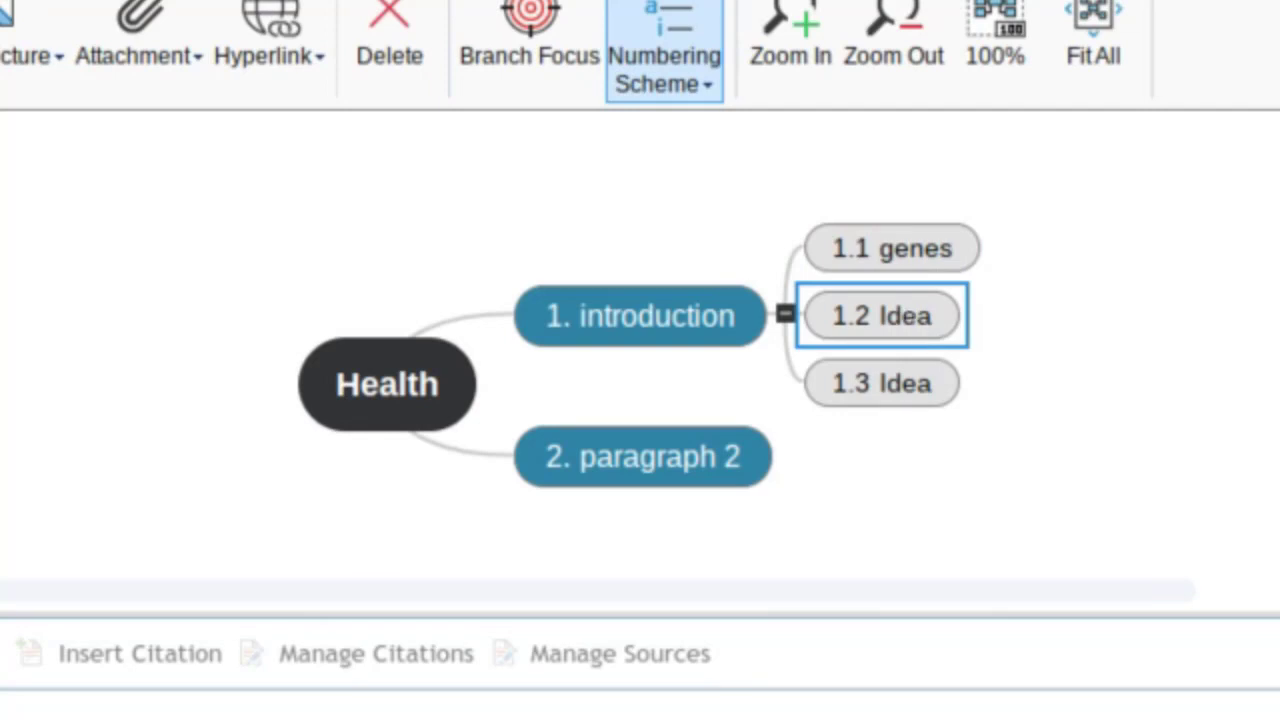
{"action": "type", "text": "family"}
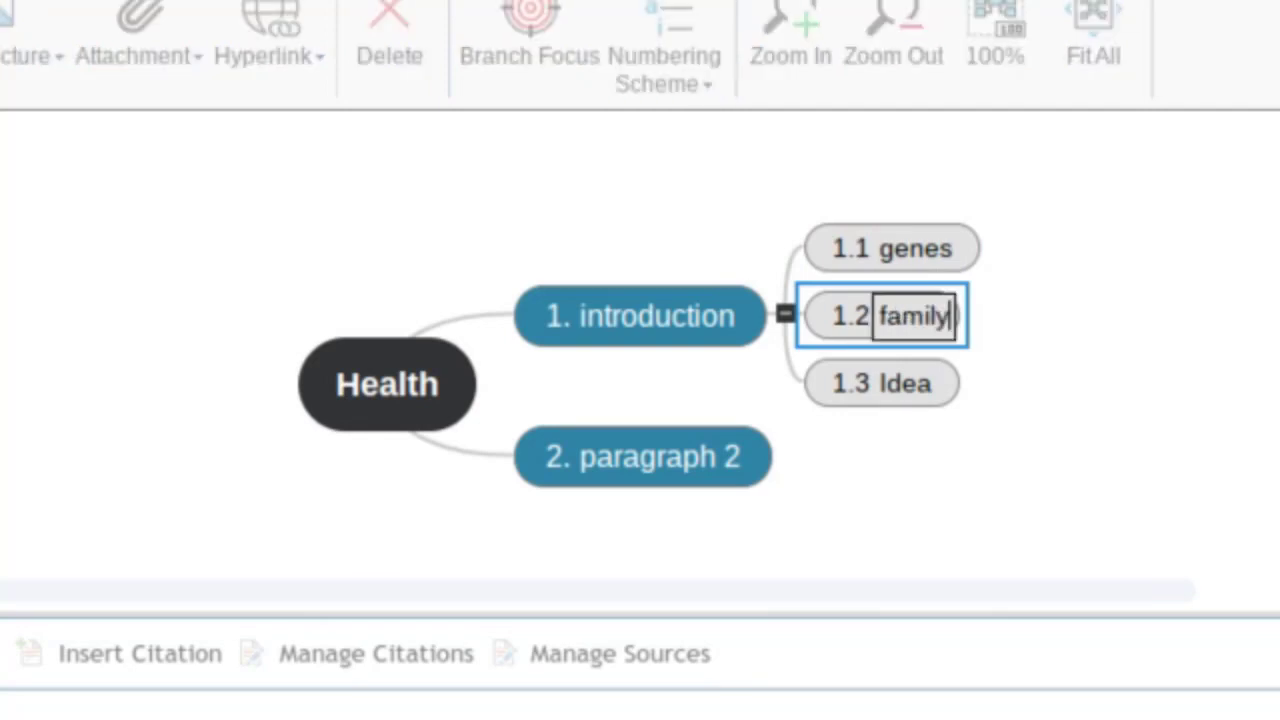
{"action": "key", "text": "Return"}
{"action": "left_click", "coordinate": [894, 381]}
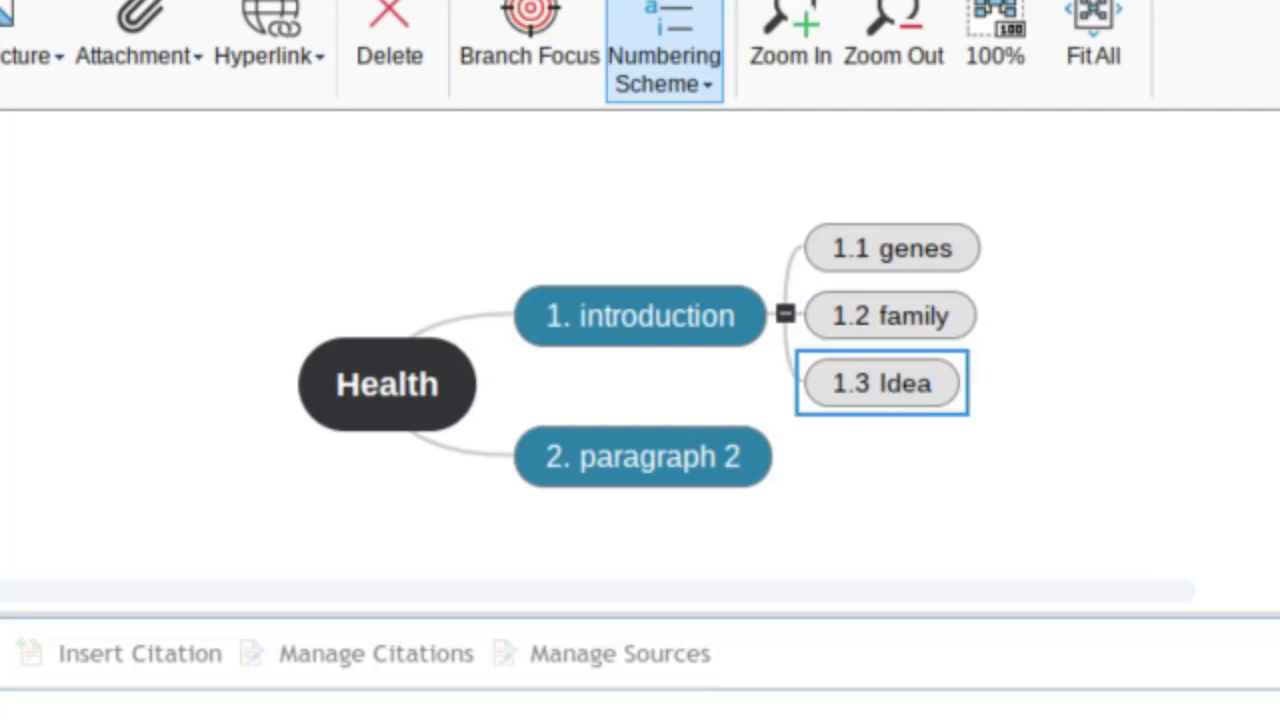
{"action": "type", "text": "testing"}
{"action": "key", "text": "Return"}
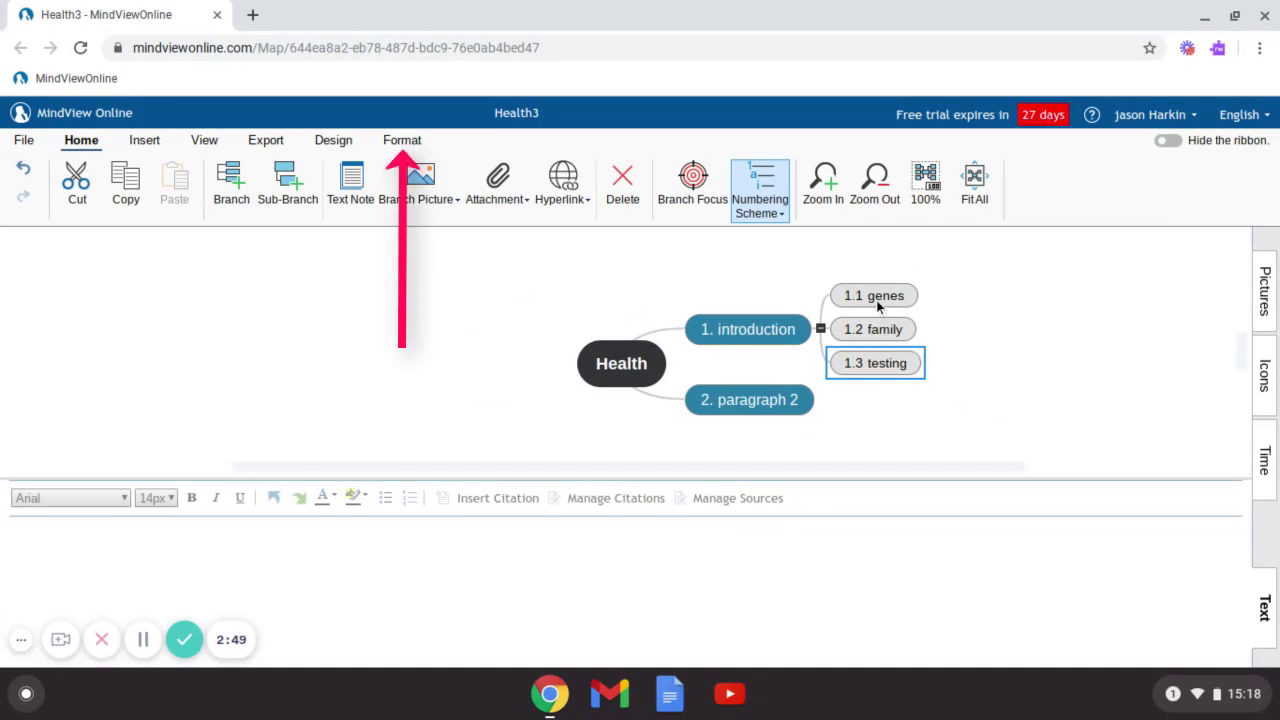
- Set the fill color of the genes sub-branch to green
{"action": "left_click", "coordinate": [877, 300]}
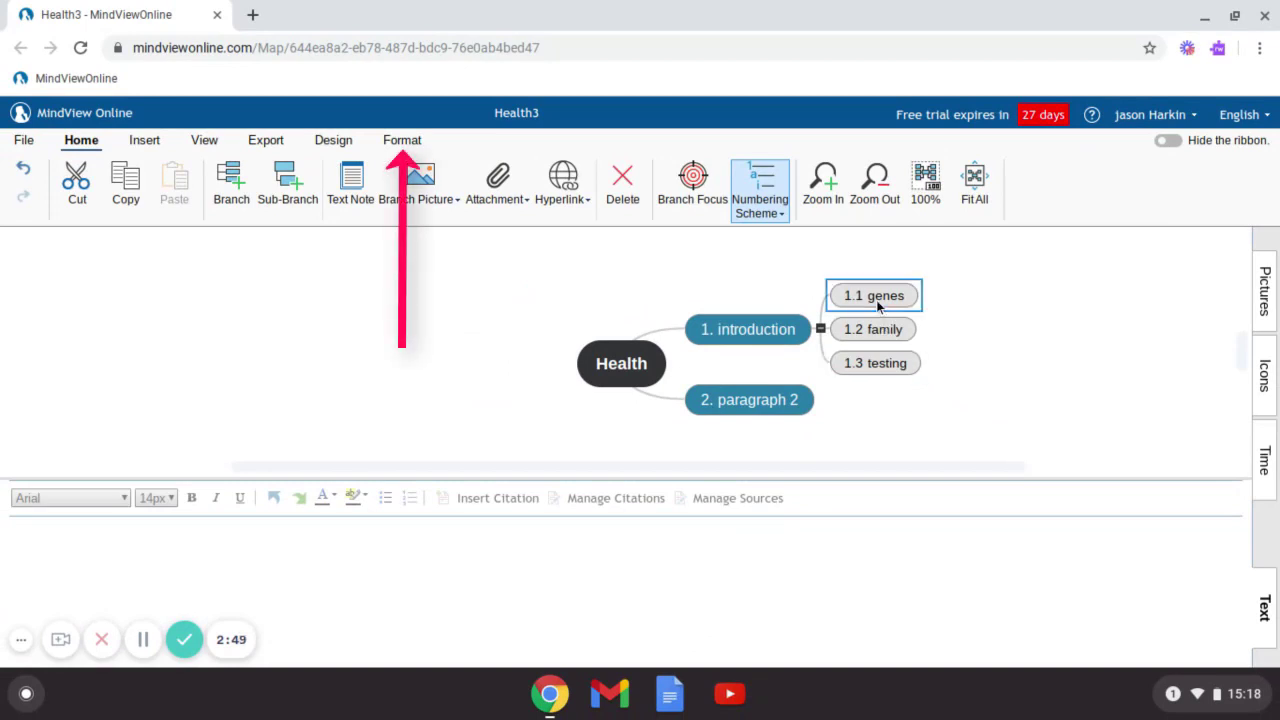
{"action": "left_click", "coordinate": [400, 141]}
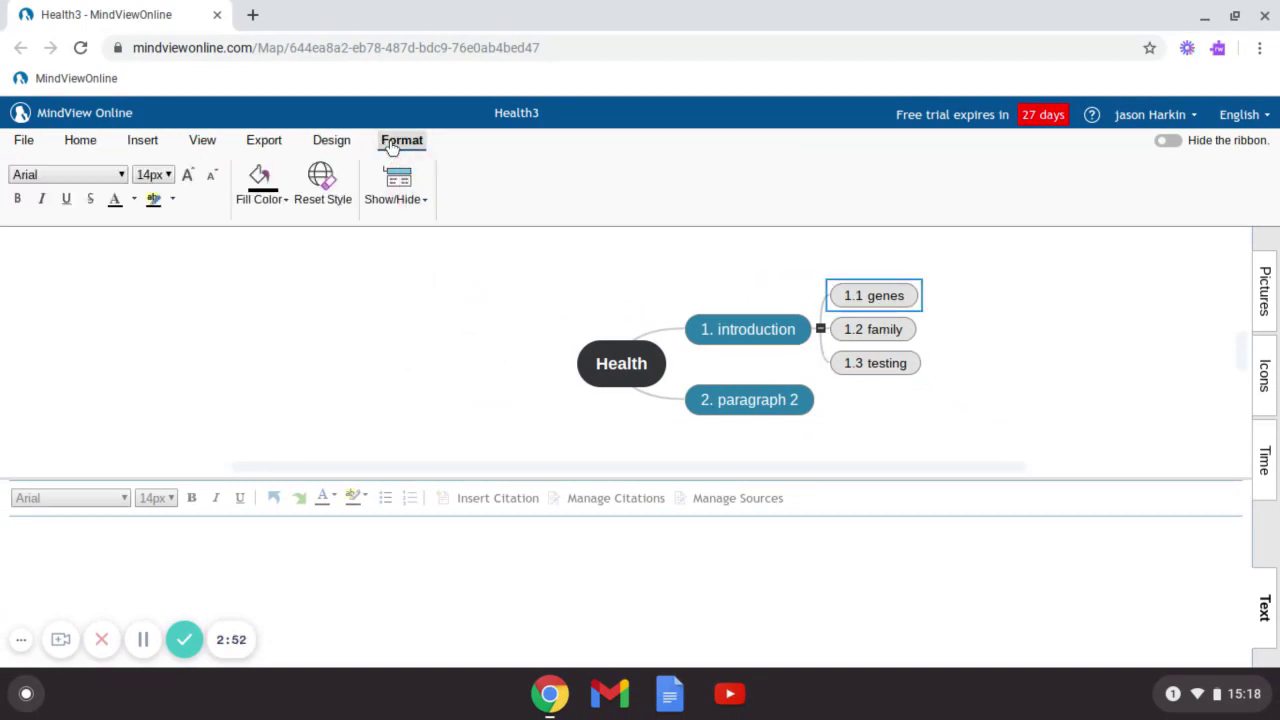
{"action": "left_click", "coordinate": [272, 201]}
{"action": "left_click", "coordinate": [310, 306]}
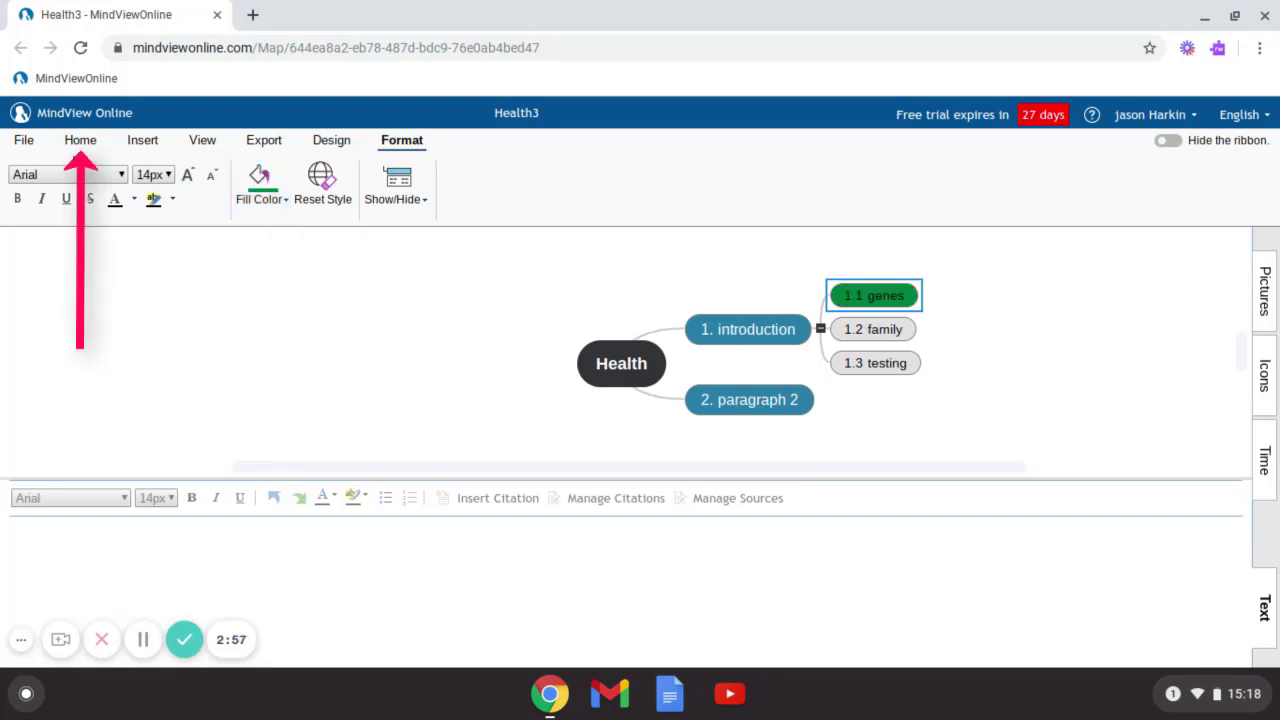
- Open a text note on the genes sub-branch and start a new WorldCat source from its source manager
{"action": "left_click", "coordinate": [82, 142]}
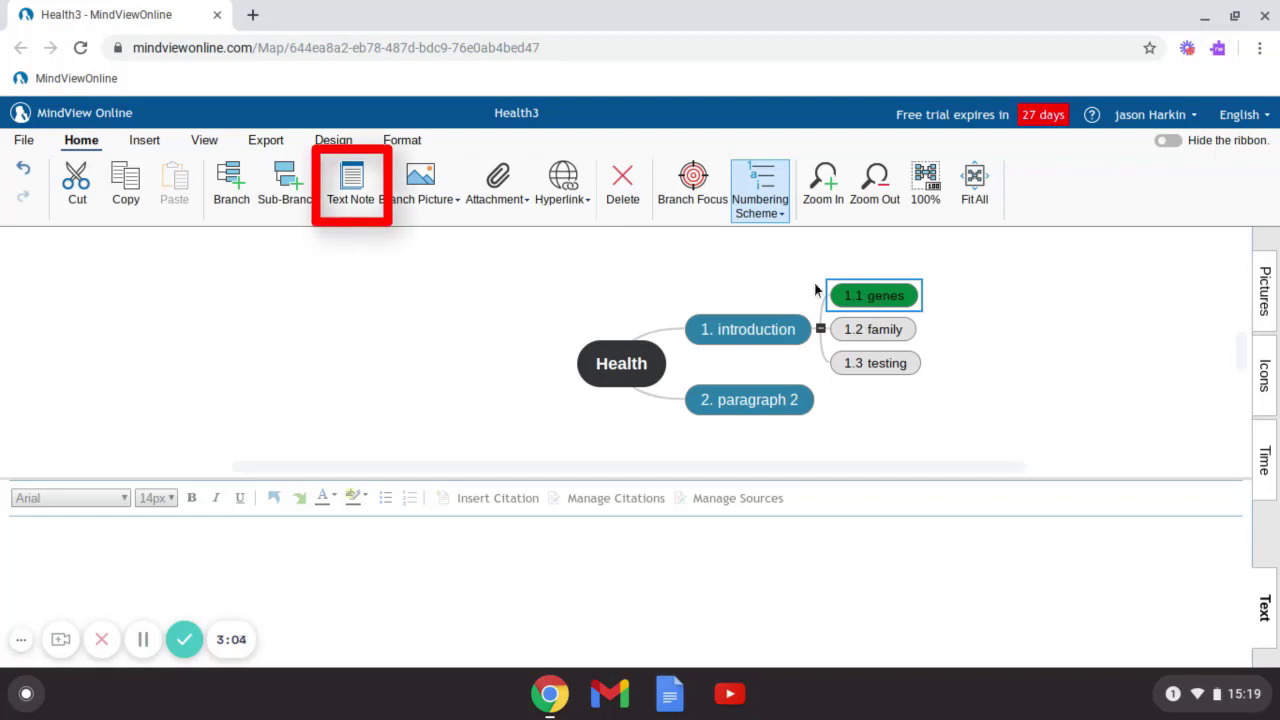
{"action": "left_click", "coordinate": [362, 190]}
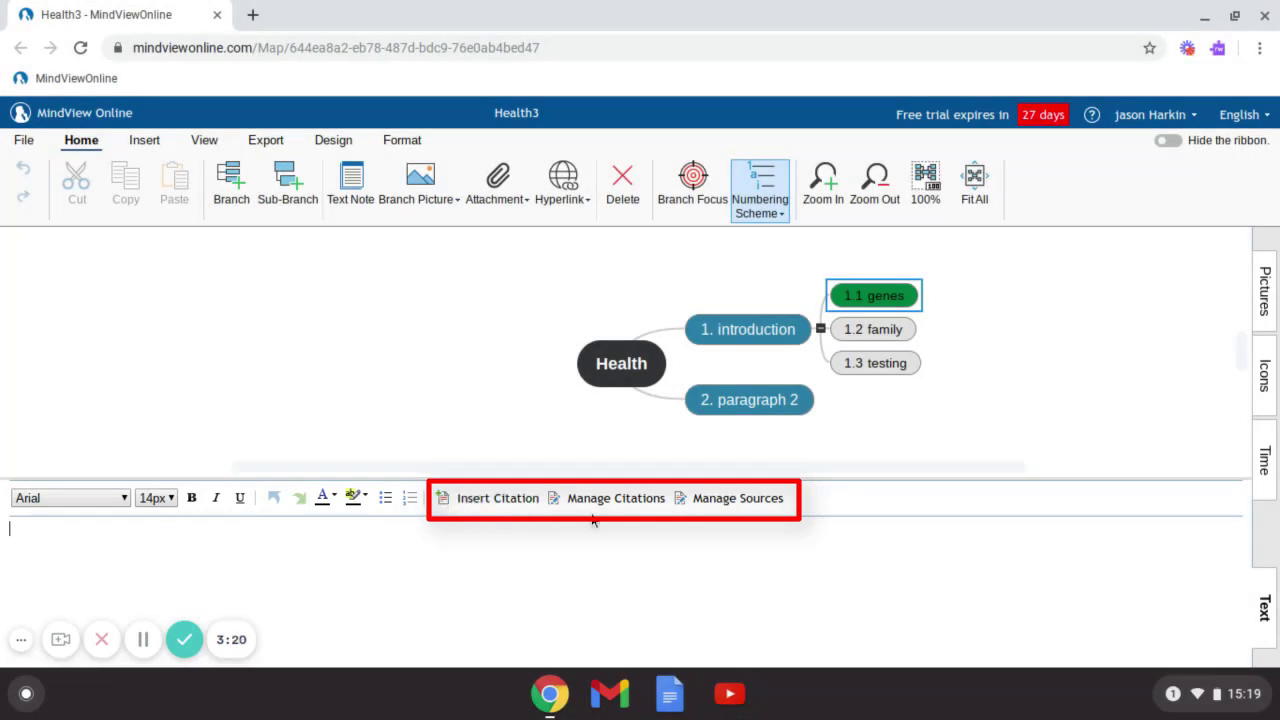
{"action": "left_click", "coordinate": [729, 498]}
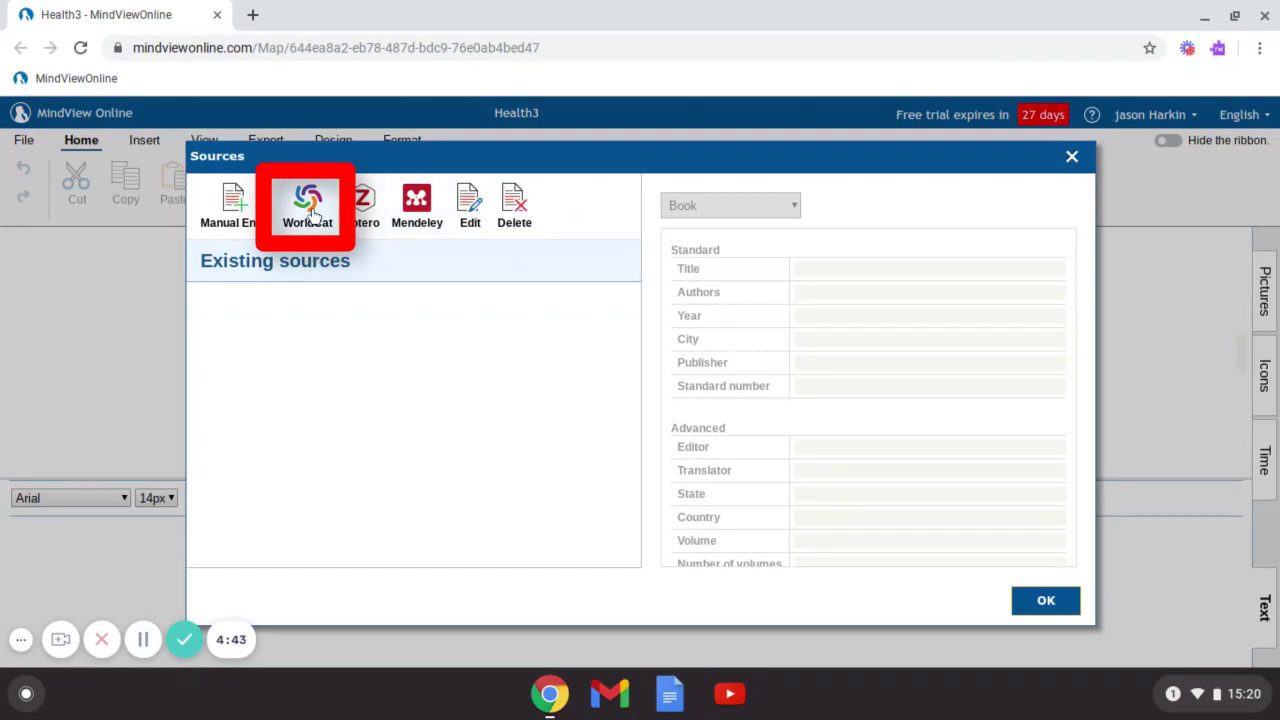
{"action": "left_click", "coordinate": [313, 216]}
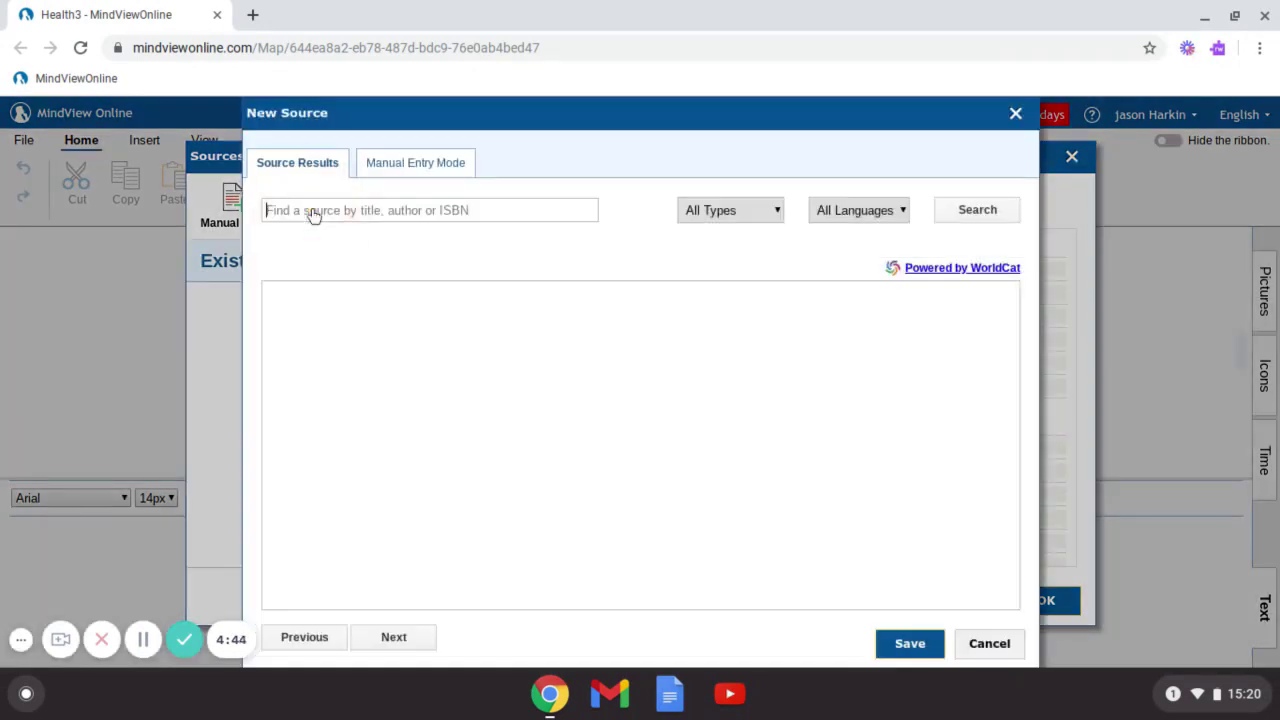
- Search WorldCat for "health" across all types and all languages, and look through the results
{"action": "type", "text": "hea"}
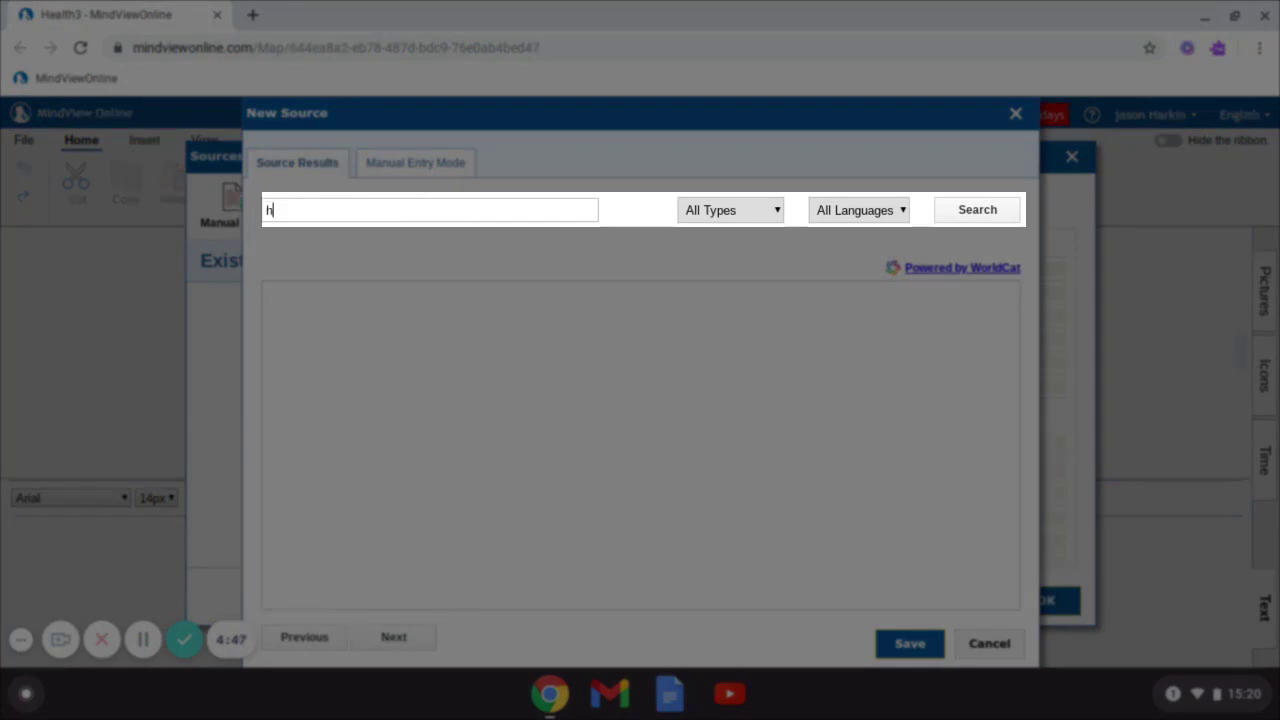
{"action": "type", "text": "lth"}
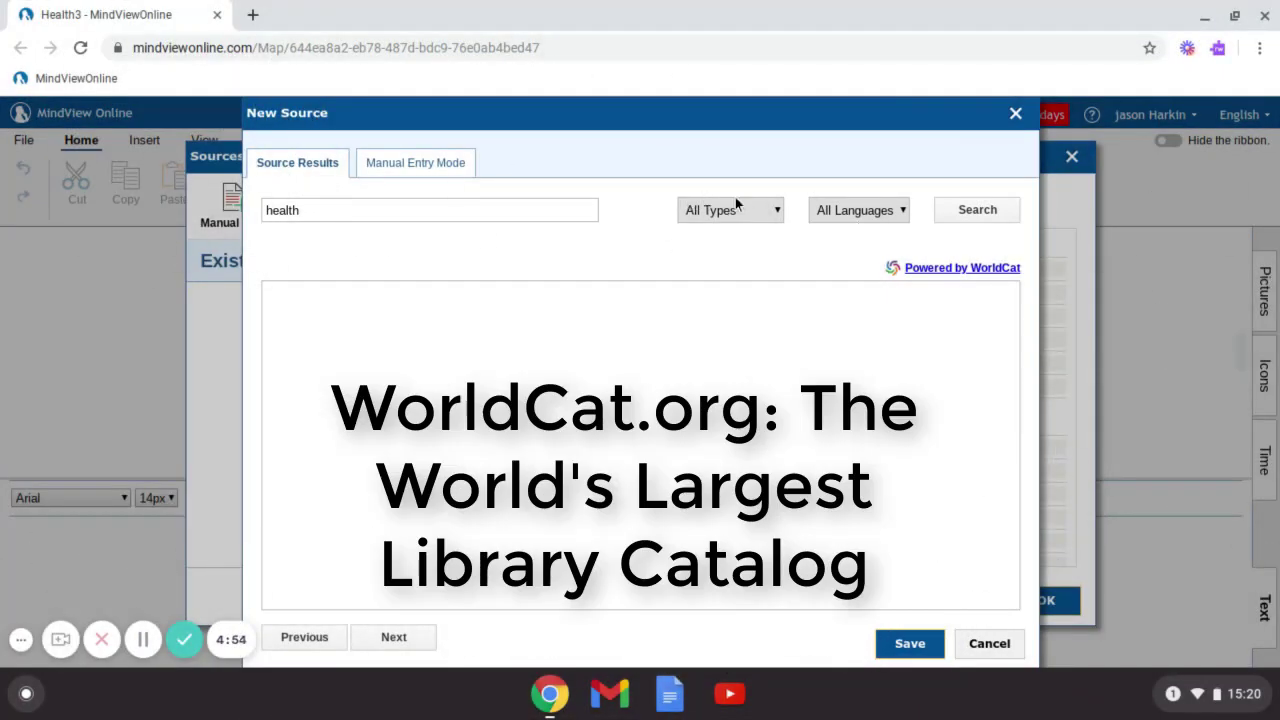
{"action": "left_click", "coordinate": [765, 215]}
{"action": "left_click", "coordinate": [765, 215]}
{"action": "left_click", "coordinate": [976, 213]}
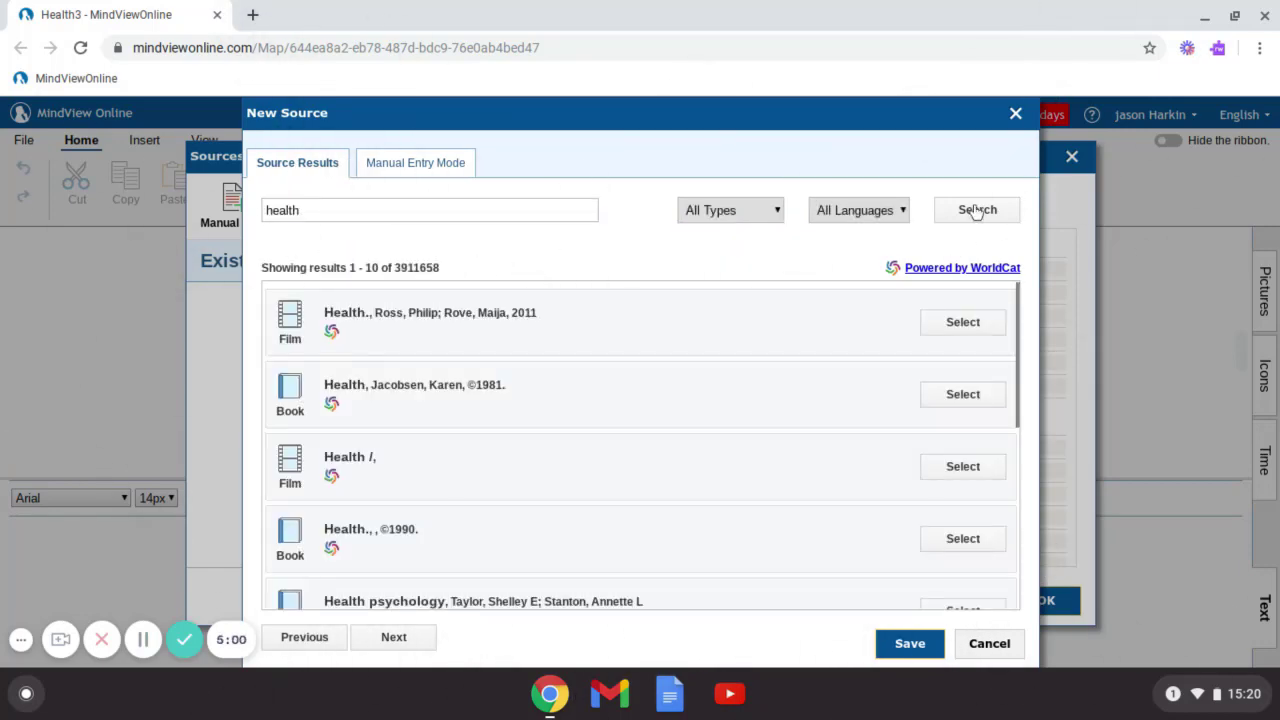
{"action": "scroll", "coordinate": [551, 372], "scroll_direction": "down", "scroll_amount": 5}
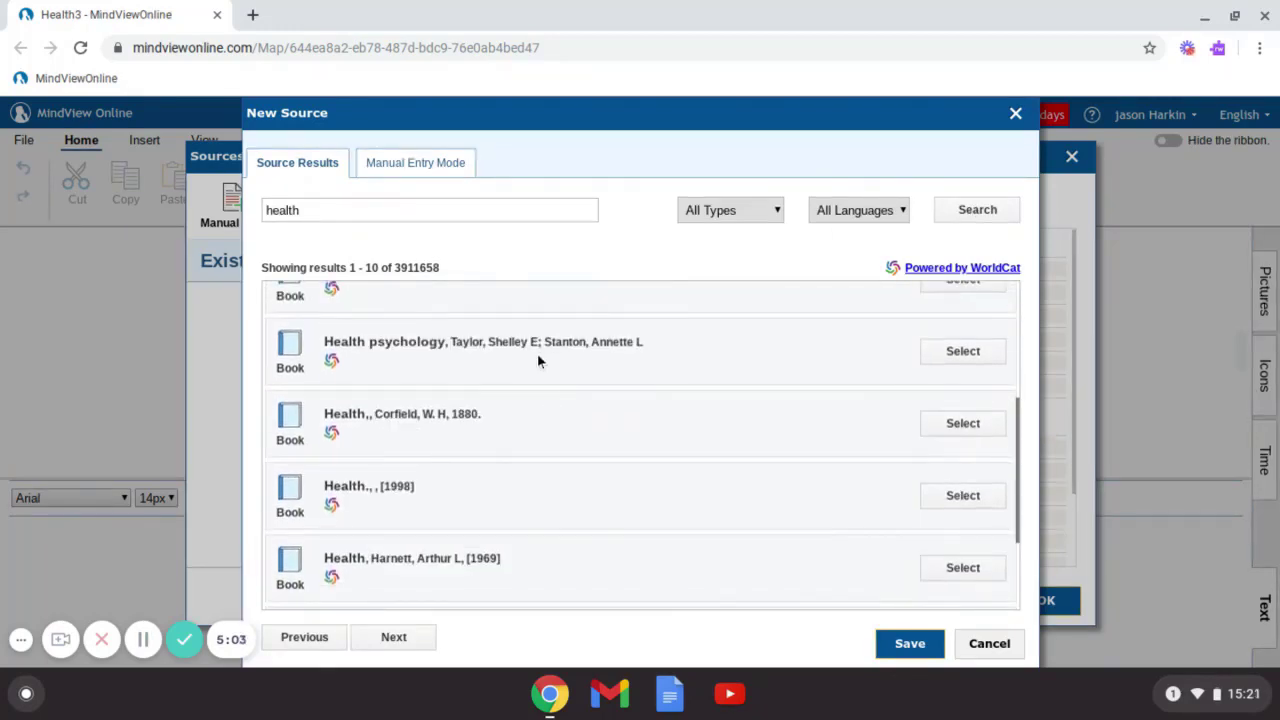
- Add the WorldCat book "Health psychology" as a source with year 2009, city new york and publisher smith, and close the blank source form
{"action": "left_click", "coordinate": [962, 358]}
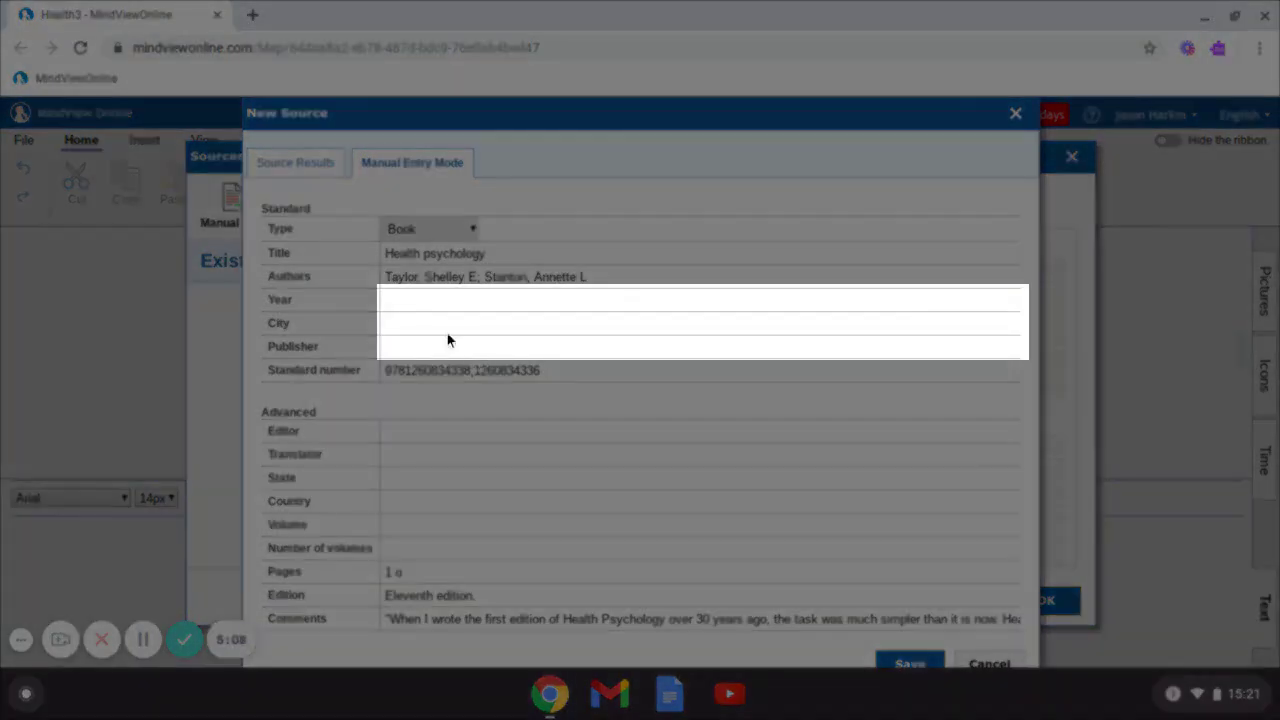
{"action": "left_click", "coordinate": [413, 302]}
{"action": "type", "text": "2009"}
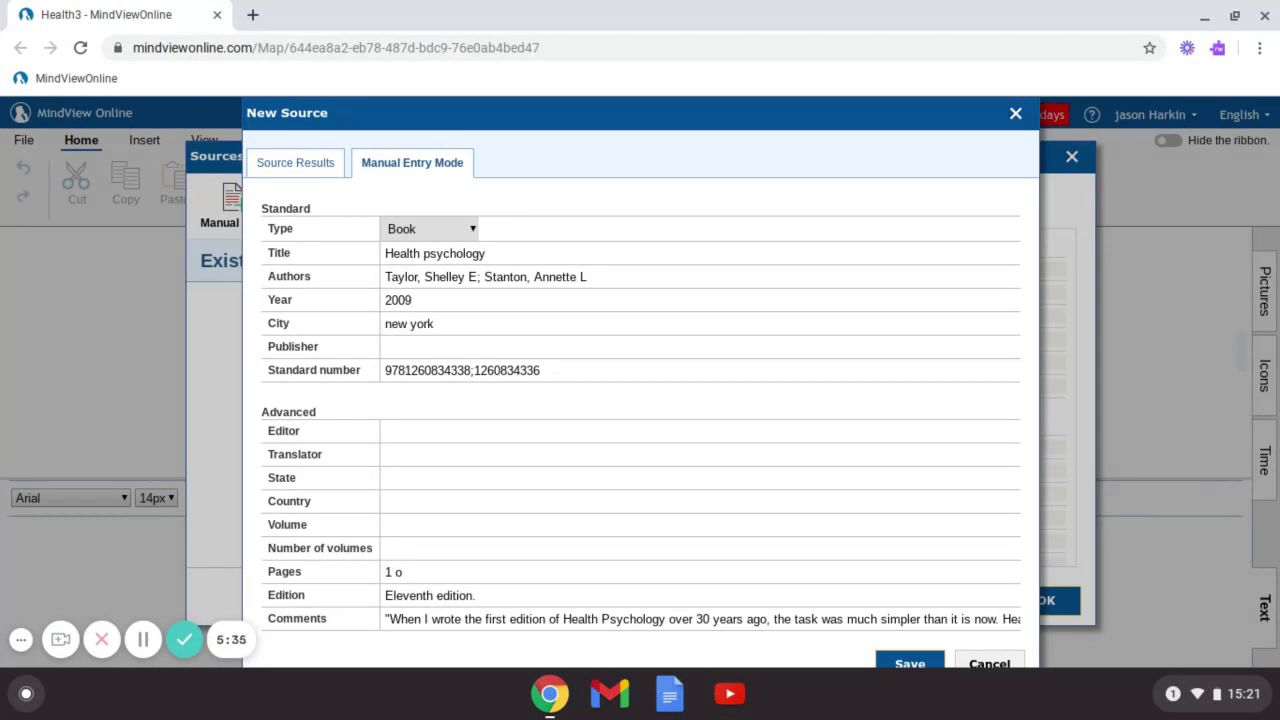
{"action": "left_click", "coordinate": [400, 346]}
{"action": "type", "text": "smith"}
{"action": "scroll", "coordinate": [572, 529], "scroll_direction": "down", "scroll_amount": 1}
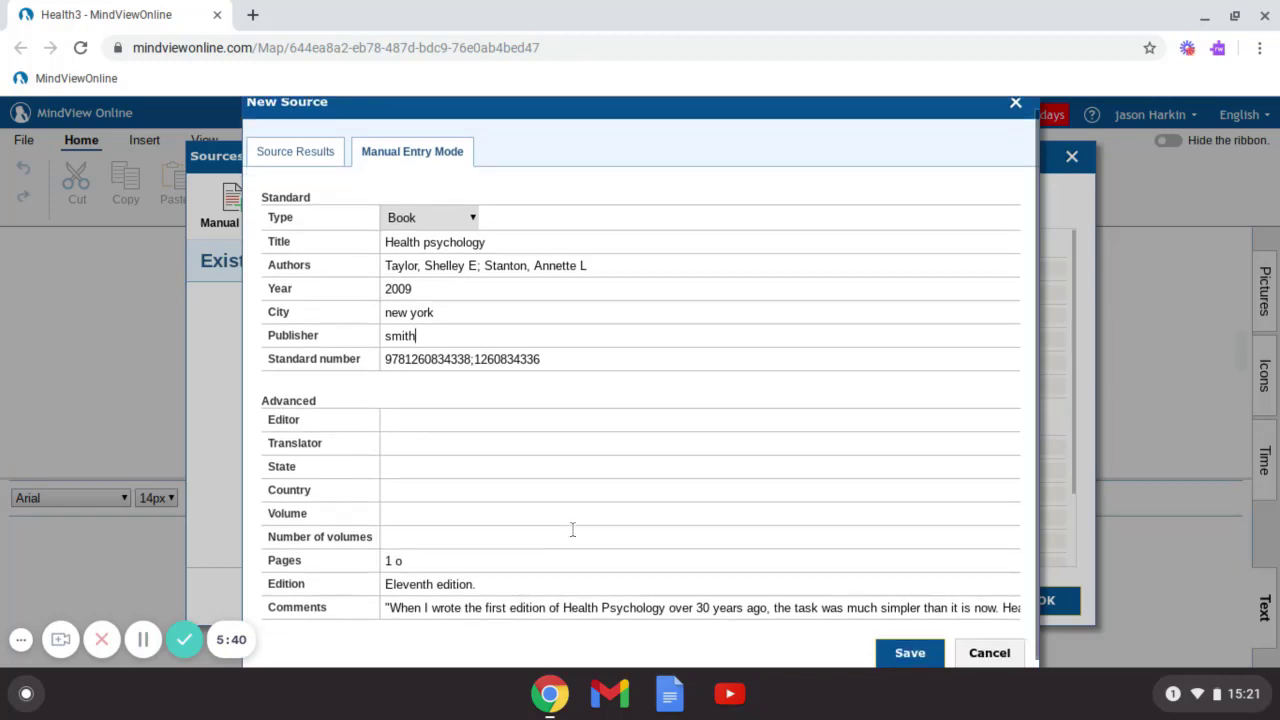
{"action": "left_click", "coordinate": [930, 645]}
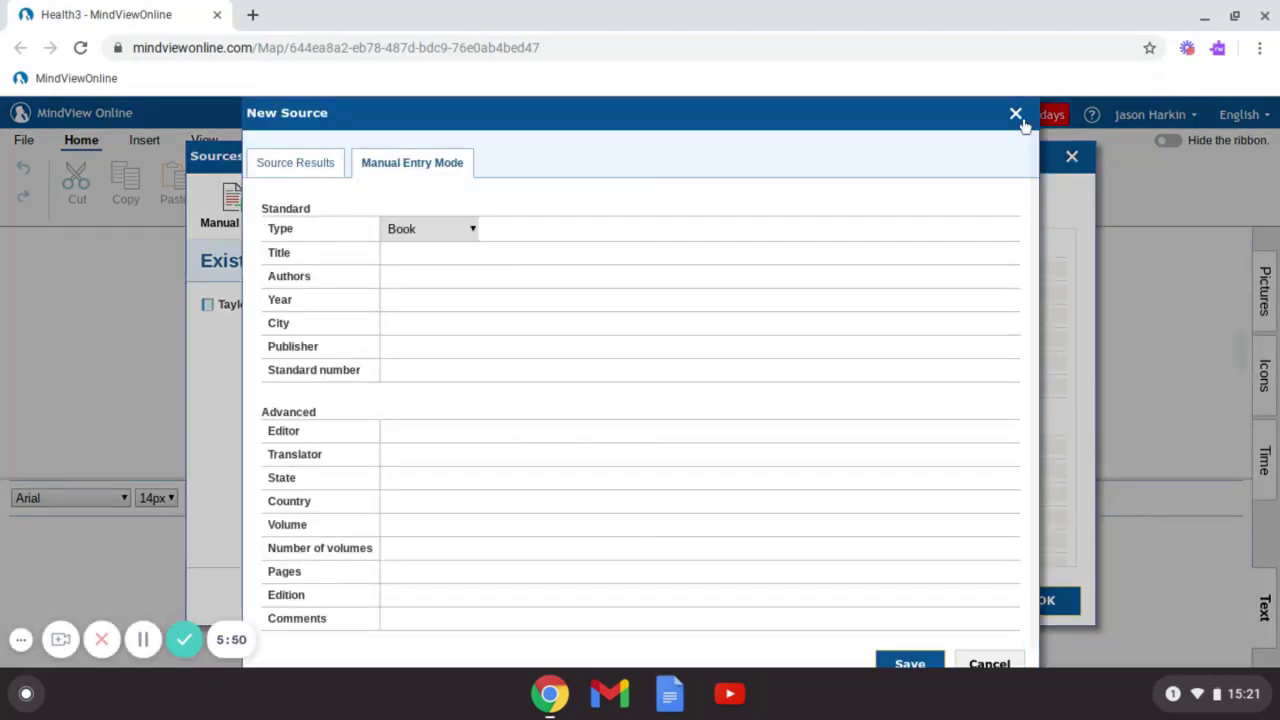
{"action": "left_click", "coordinate": [1016, 114]}
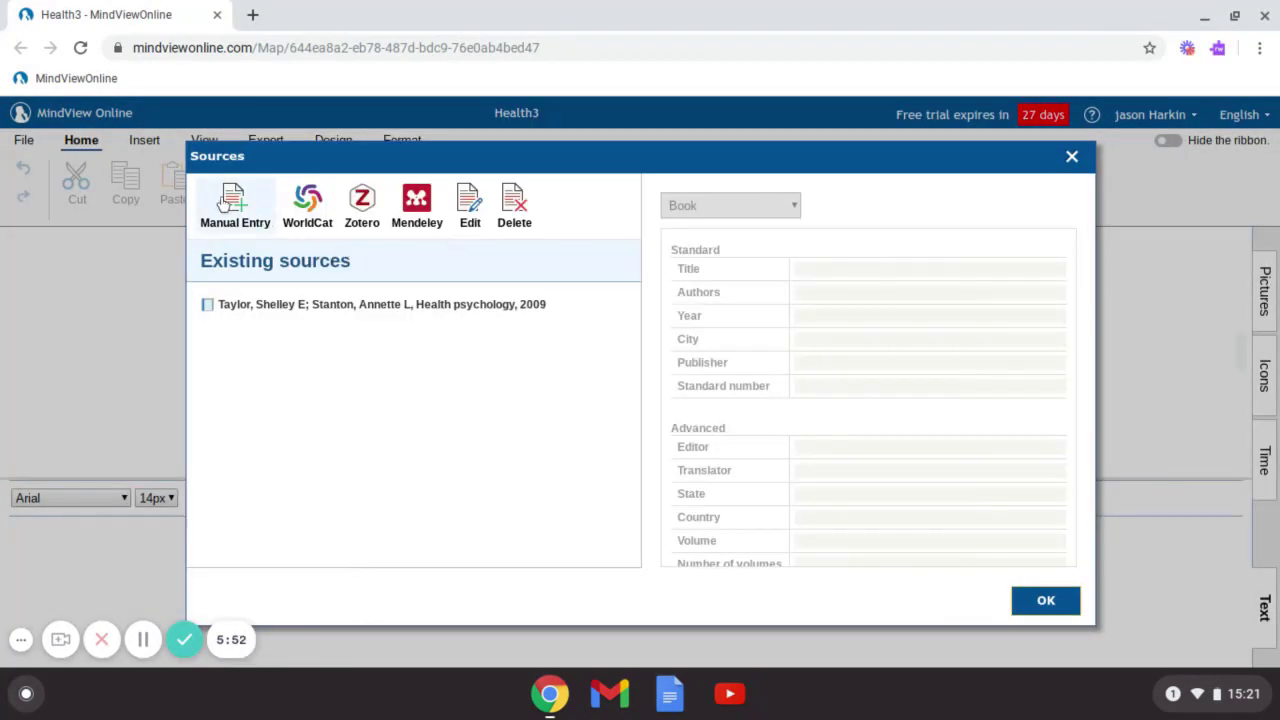
{"action": "left_click", "coordinate": [228, 200]}
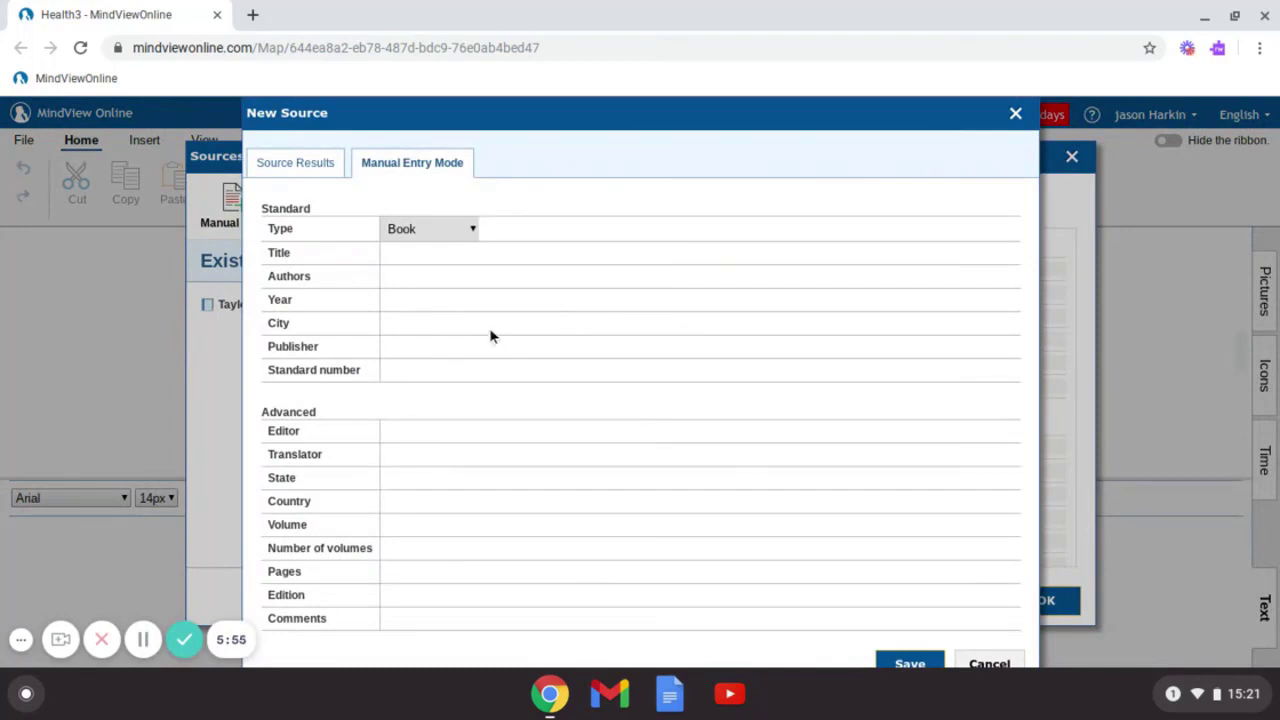
{"action": "left_click", "coordinate": [411, 254]}
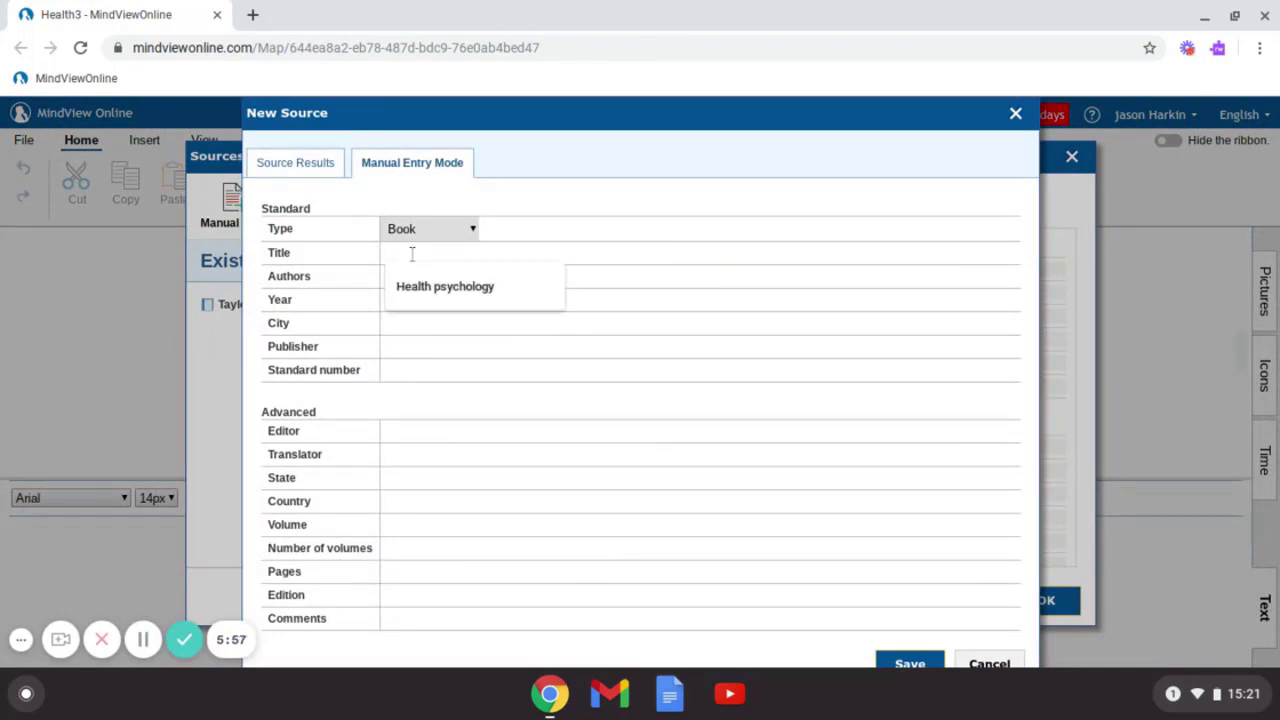
{"action": "left_click", "coordinate": [472, 229]}
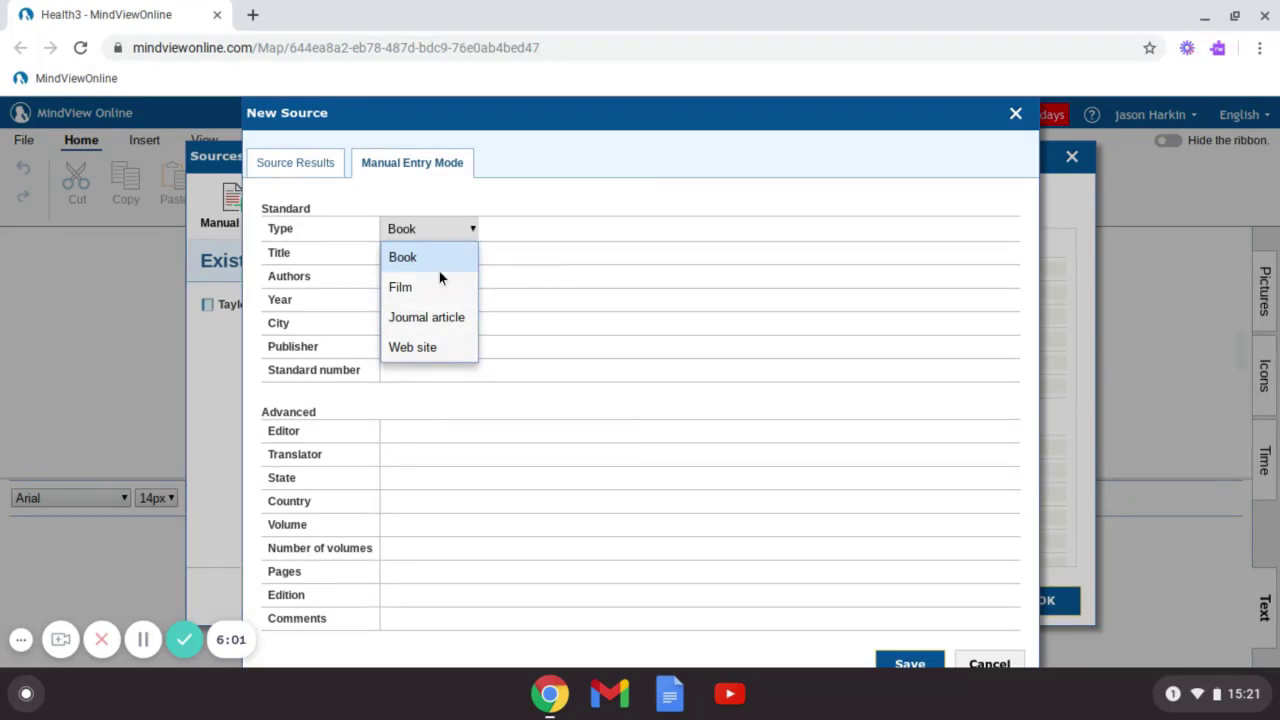
{"action": "left_click", "coordinate": [549, 210]}
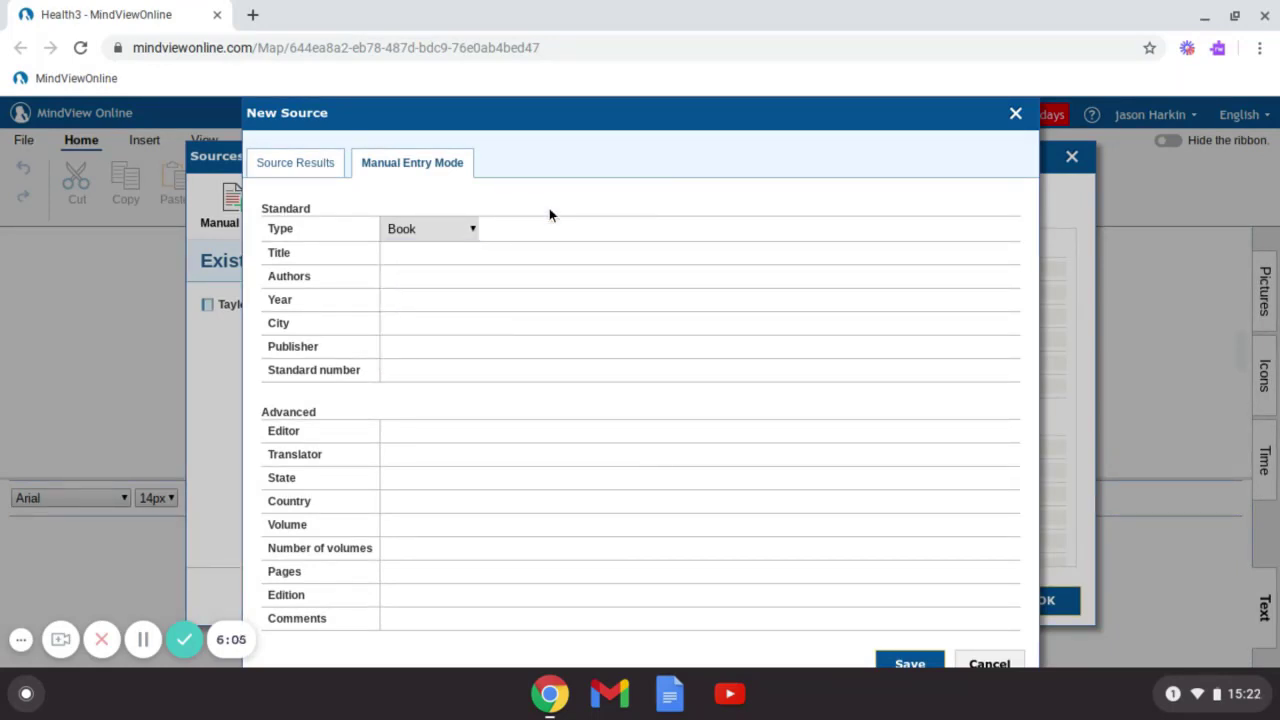
{"action": "left_click", "coordinate": [1016, 114]}
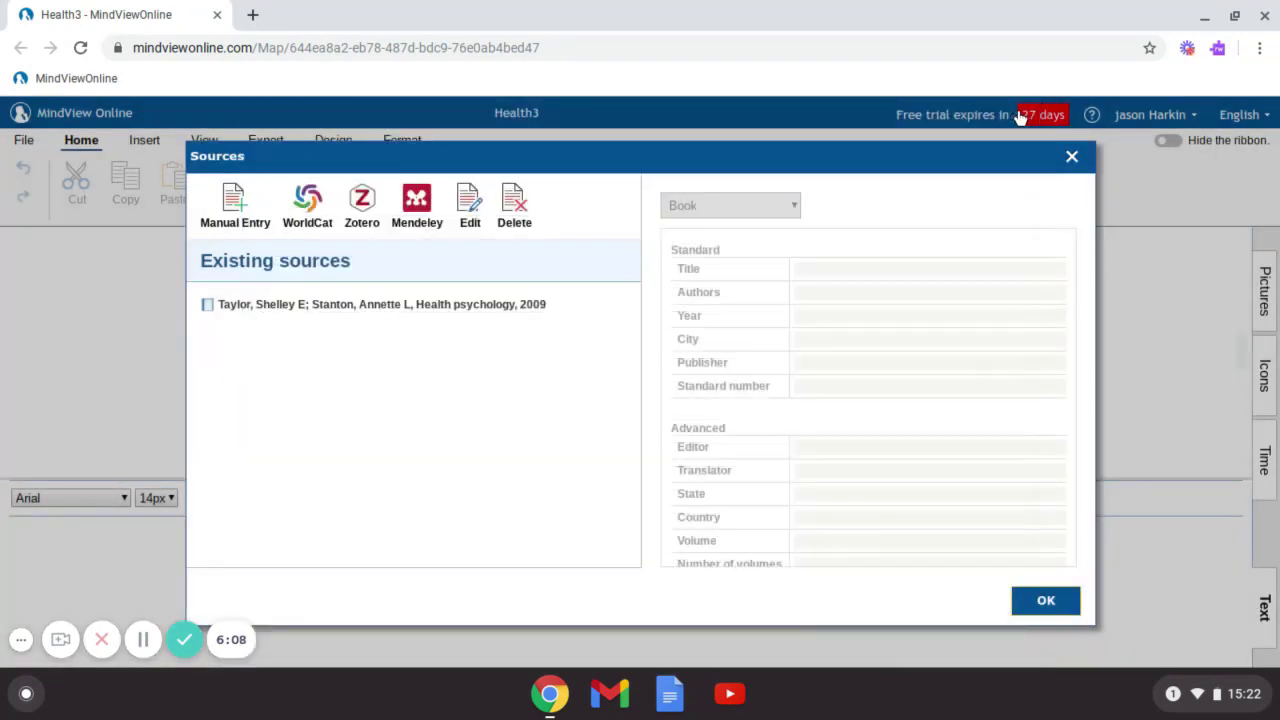
- Close the source manager and write "This is quote" in the text note of the genes sub-branch
{"action": "left_click", "coordinate": [1050, 602]}
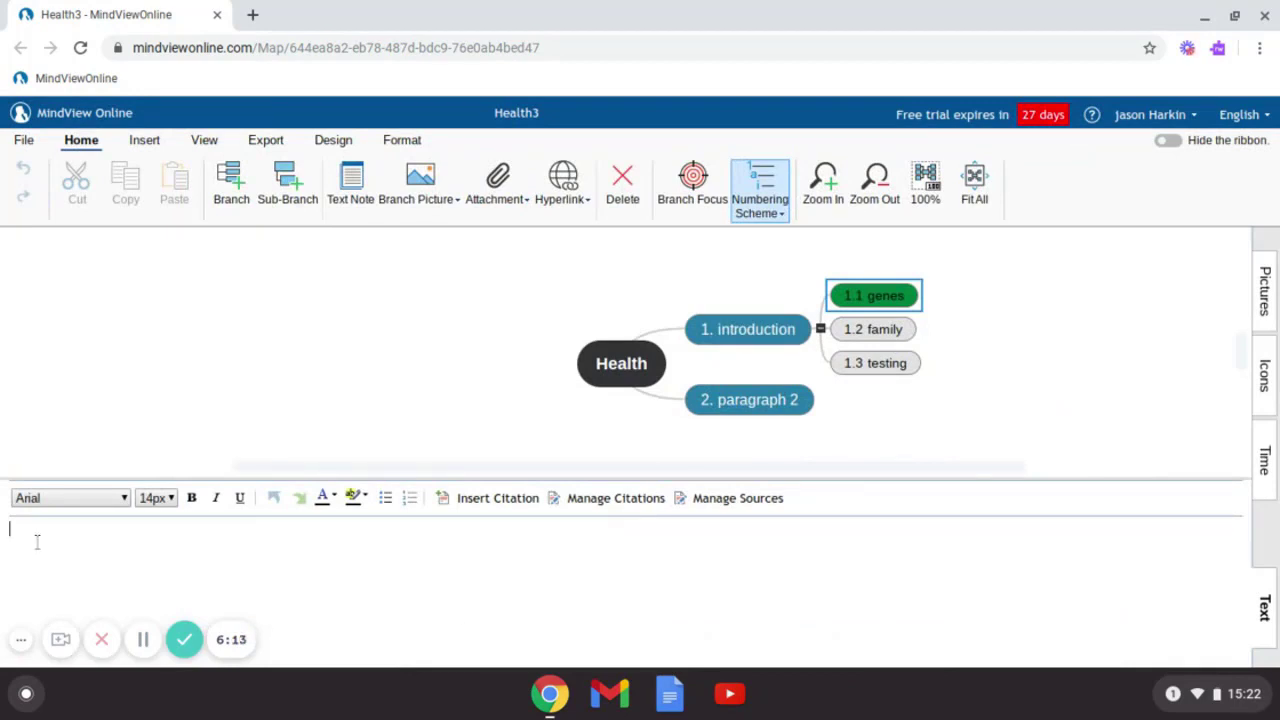
{"action": "type", "text": "this is q"}
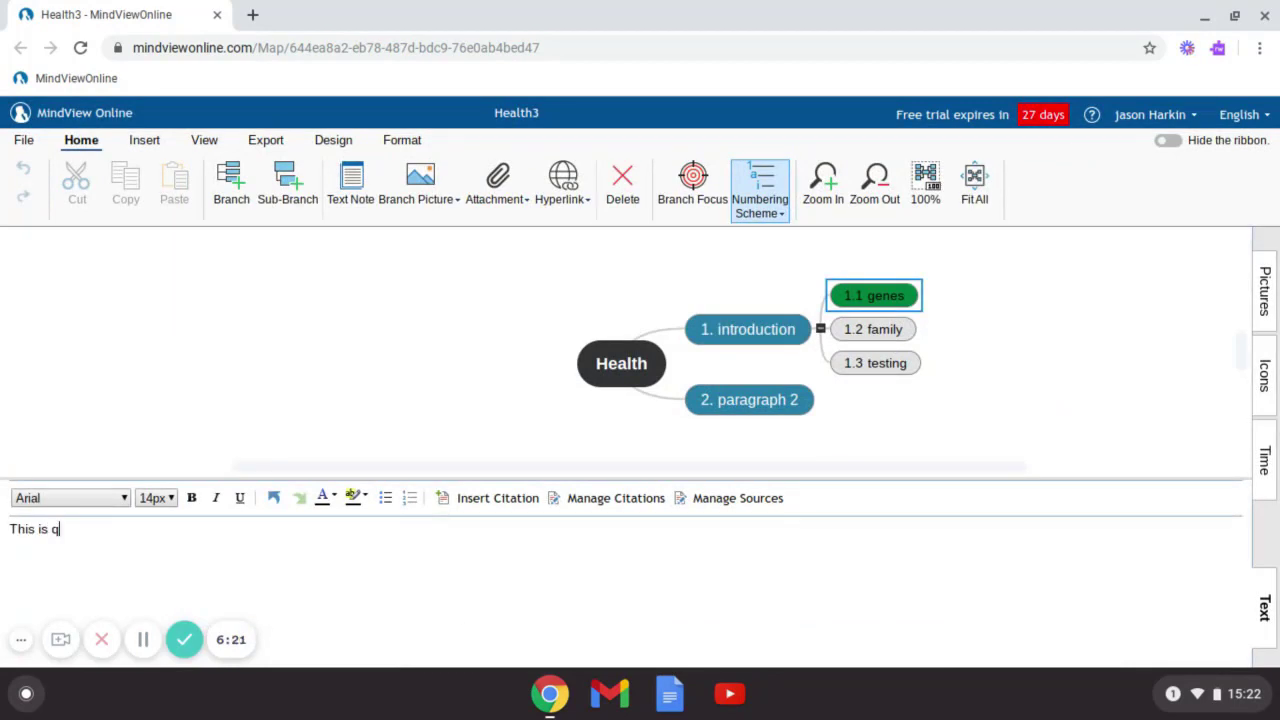
{"action": "type", "text": "uote"}
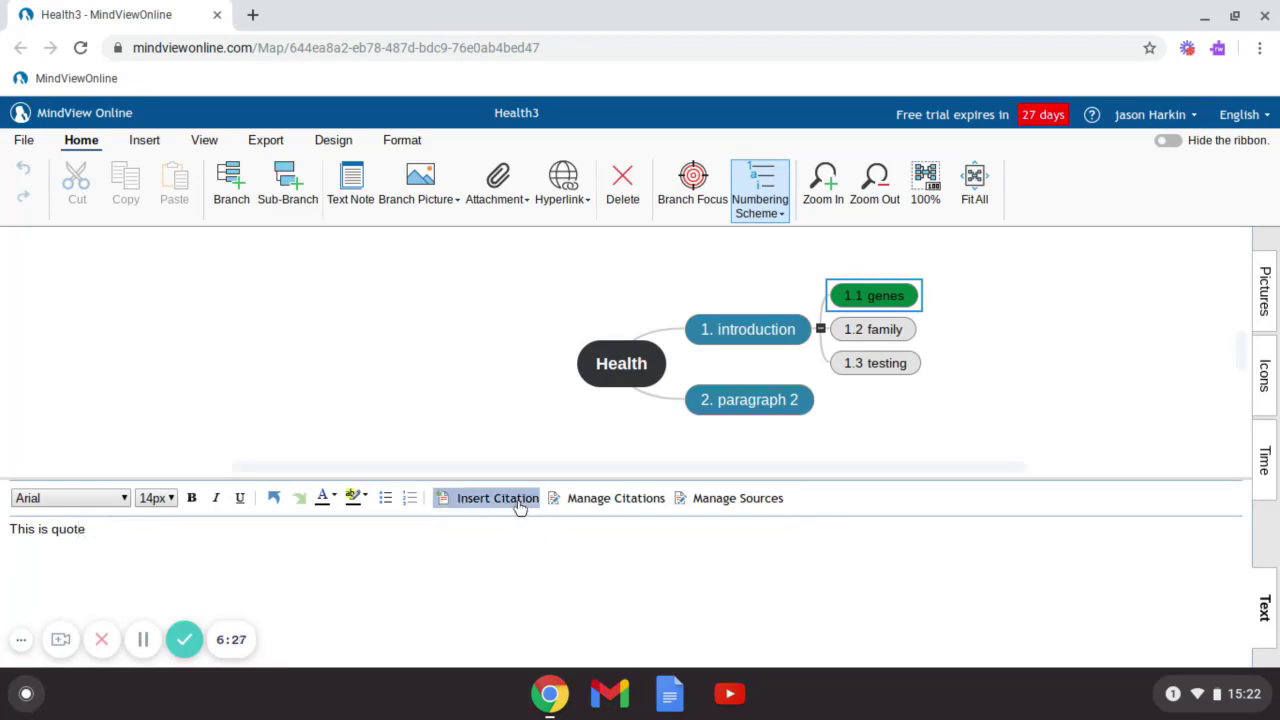
- Add a citation of the Health psychology source with page number 6 to the genes note
{"action": "left_click", "coordinate": [594, 500]}
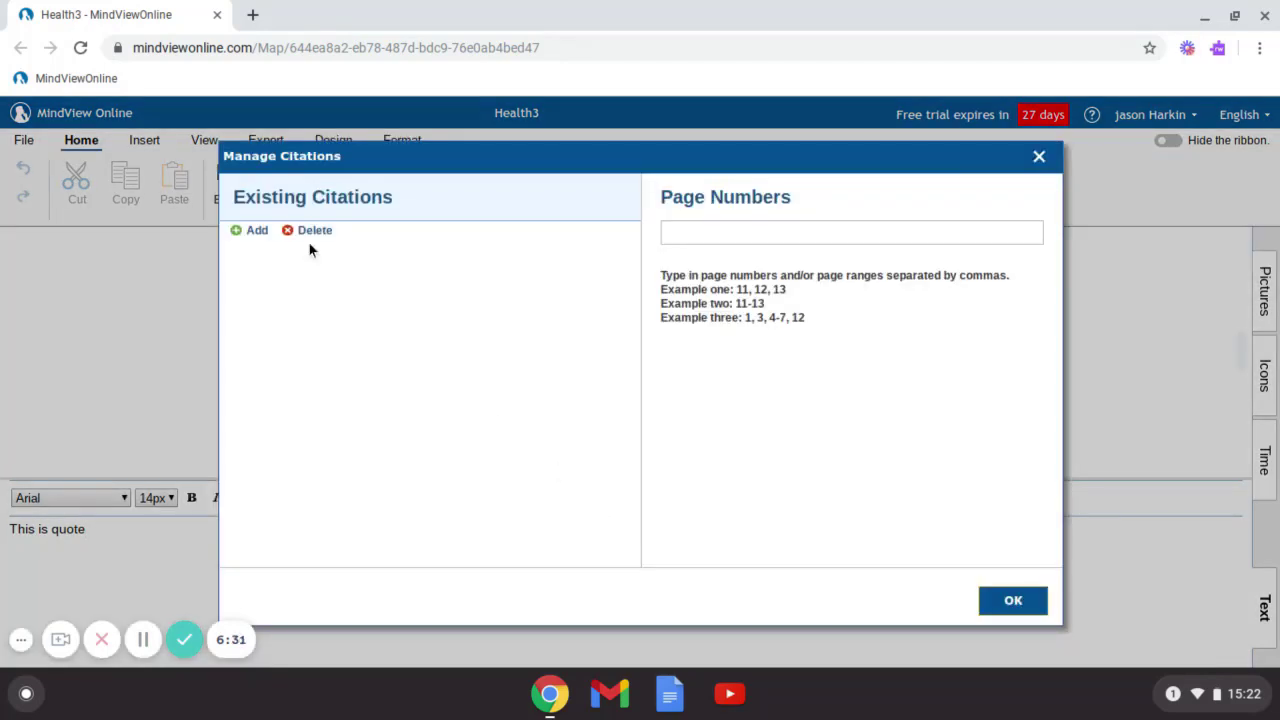
{"action": "left_click", "coordinate": [240, 233]}
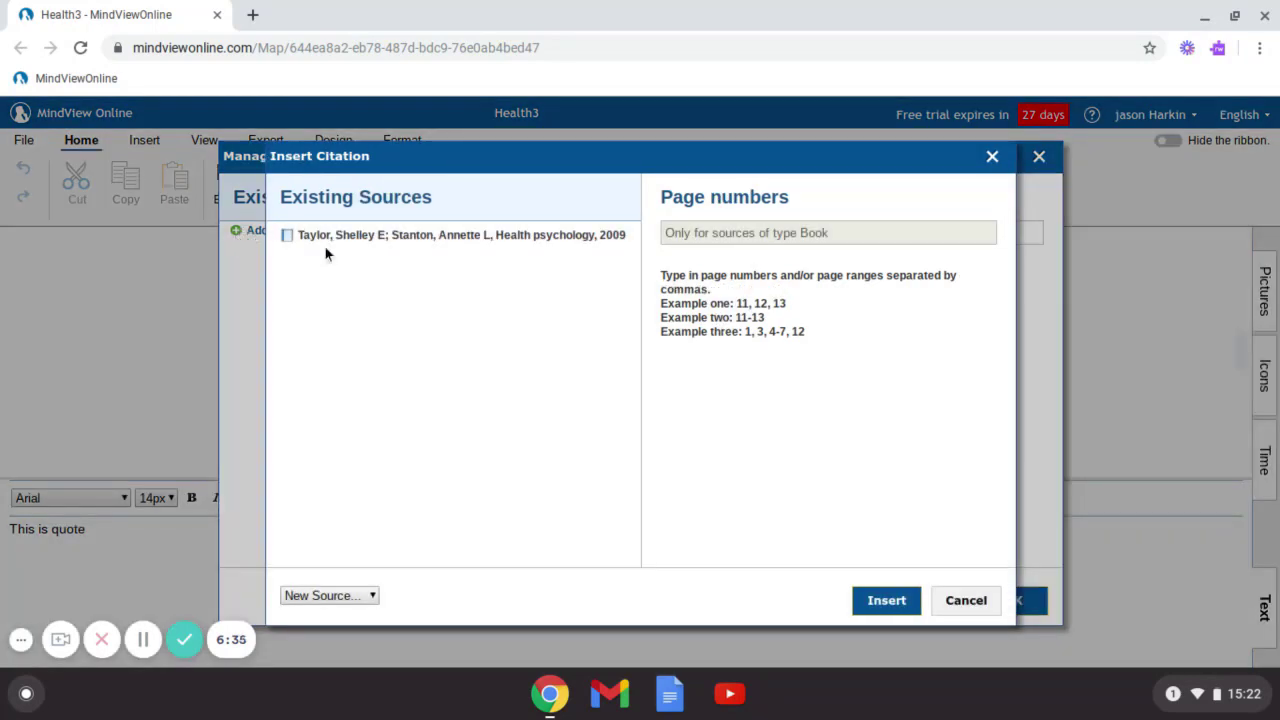
{"action": "left_click", "coordinate": [368, 240]}
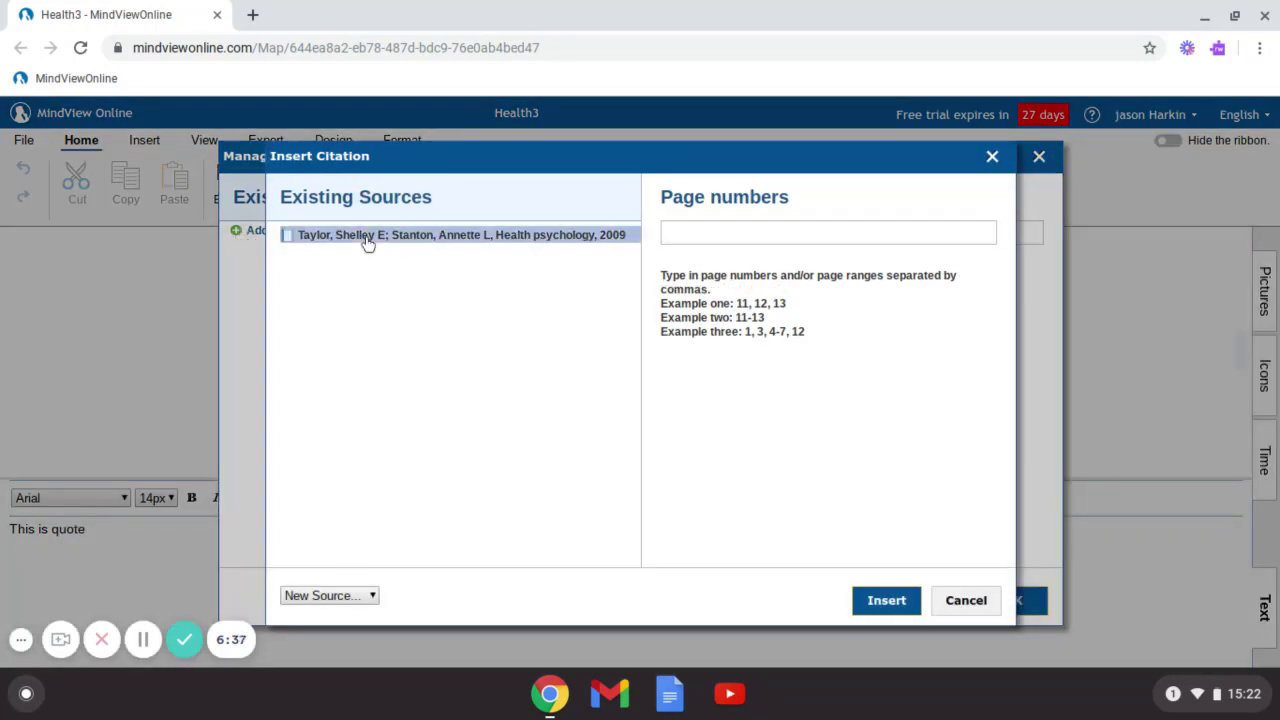
{"action": "left_click", "coordinate": [688, 232]}
{"action": "type", "text": "6"}
{"action": "left_click", "coordinate": [886, 601]}
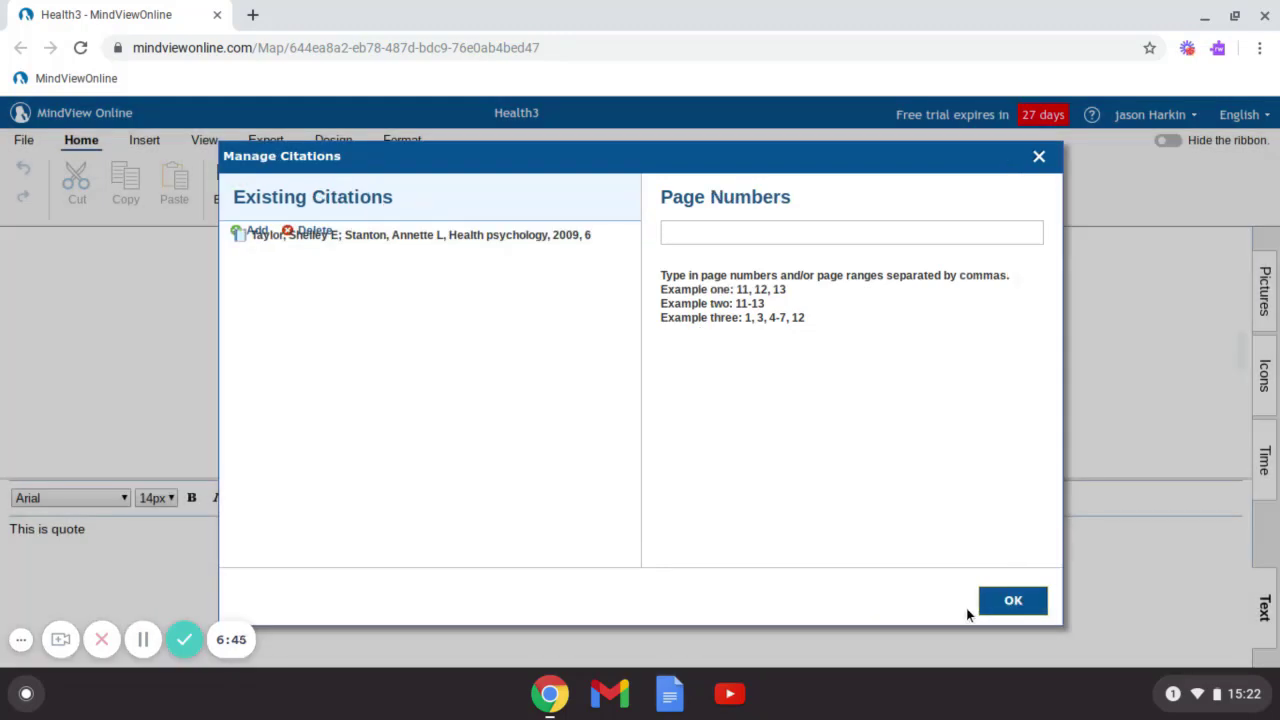
{"action": "left_click", "coordinate": [1010, 604]}
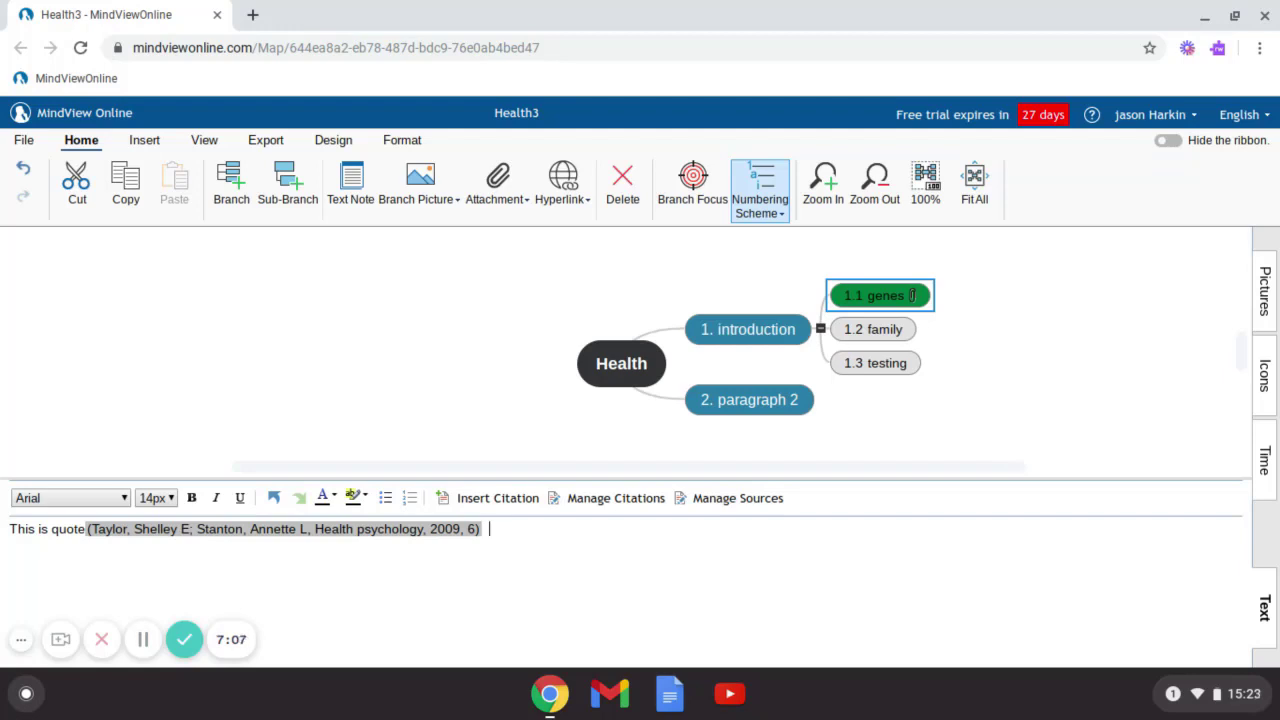
- Write "data" in the text notes of both the family and the testing sub-branches
{"action": "left_click", "coordinate": [873, 331]}
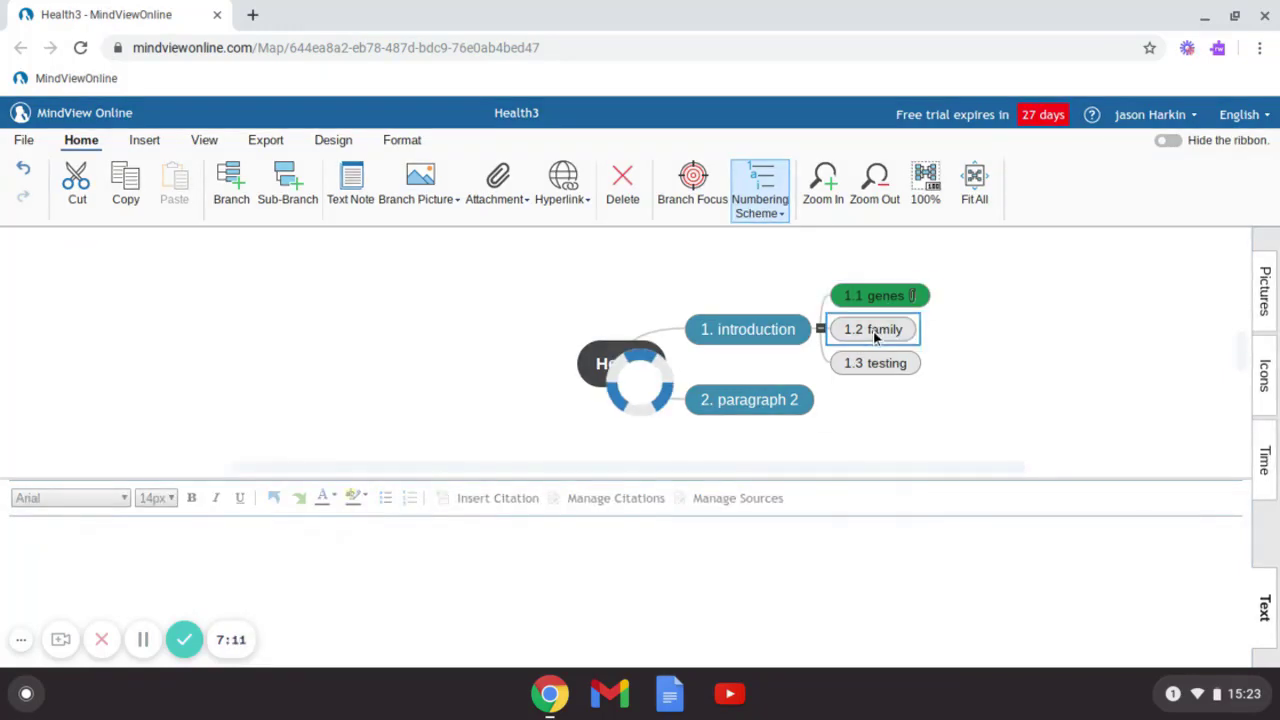
{"action": "left_click", "coordinate": [348, 196]}
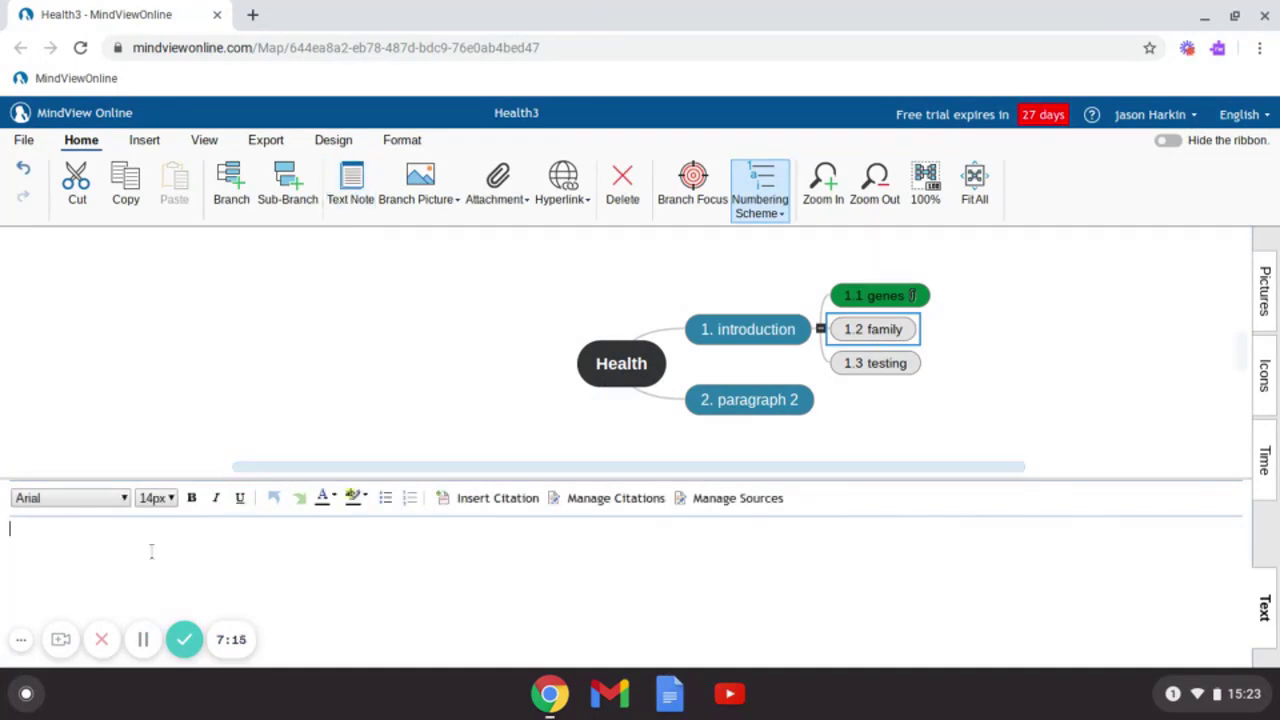
{"action": "type", "text": "data"}
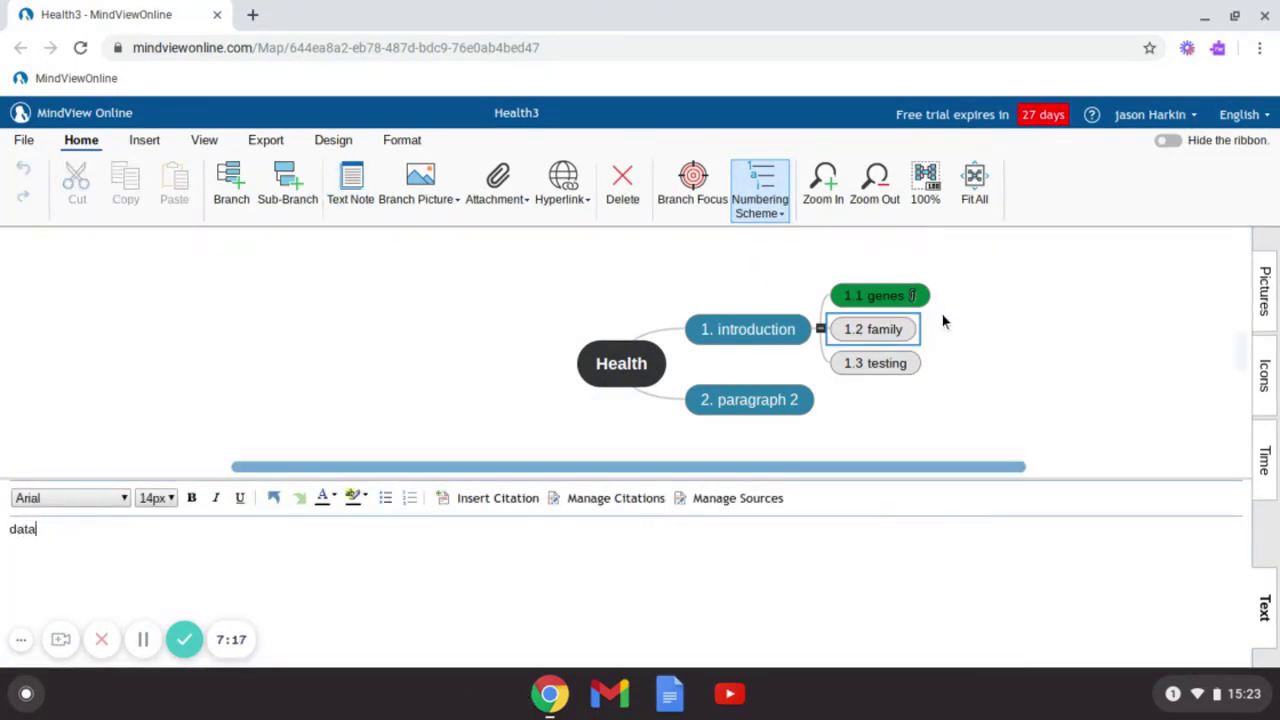
{"action": "left_click", "coordinate": [870, 366]}
{"action": "left_click", "coordinate": [42, 545]}
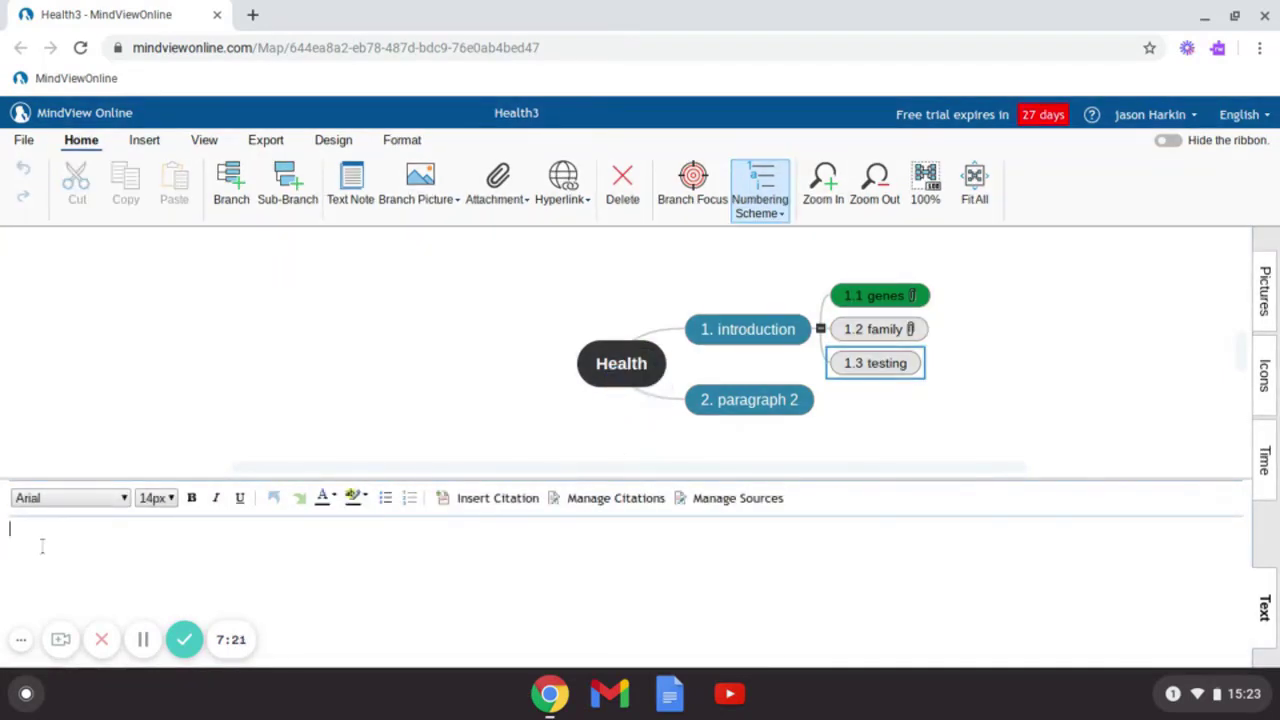
{"action": "type", "text": "data"}
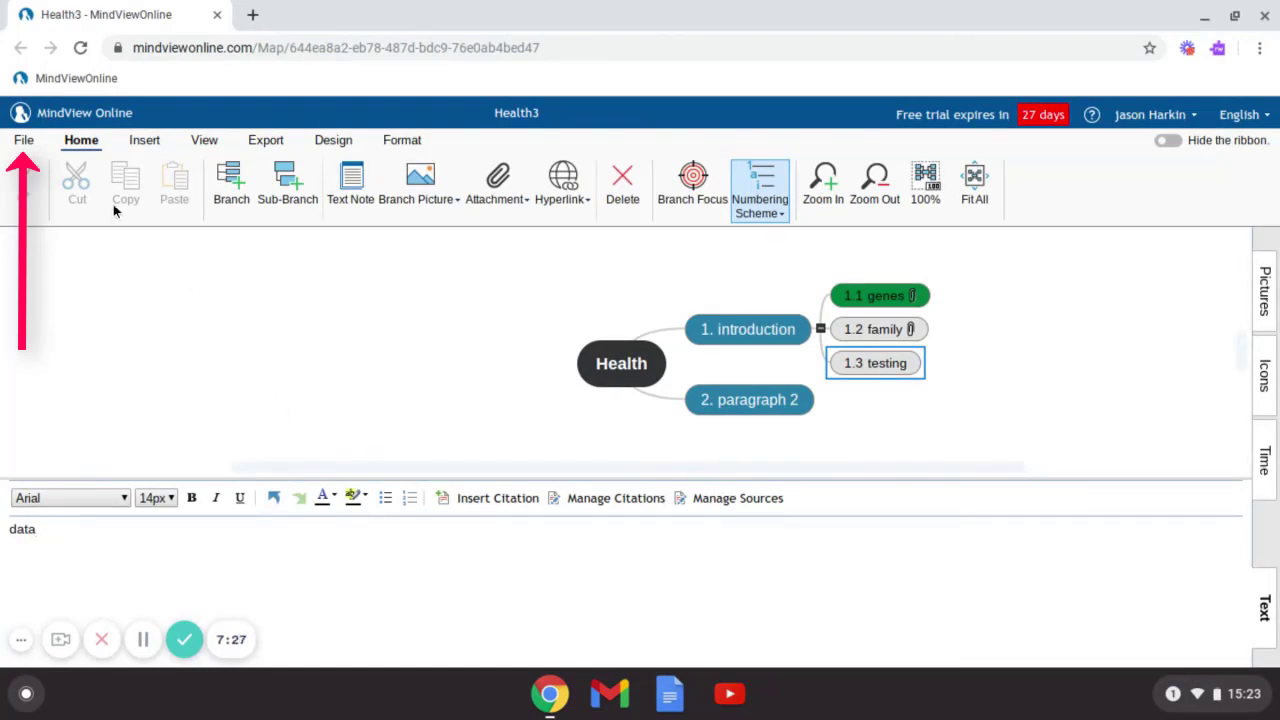
- Start exporting the mind map to Microsoft Word with the Harvard Style template
{"action": "left_click", "coordinate": [24, 143]}
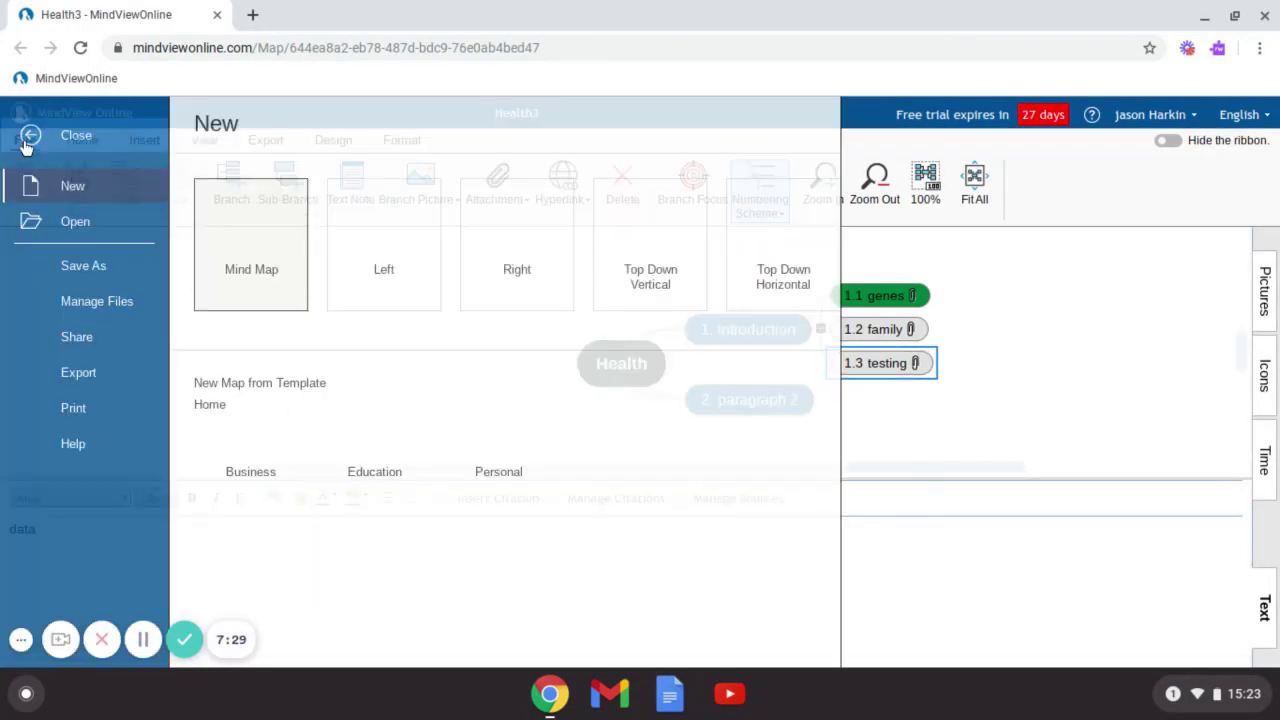
{"action": "left_click", "coordinate": [95, 371]}
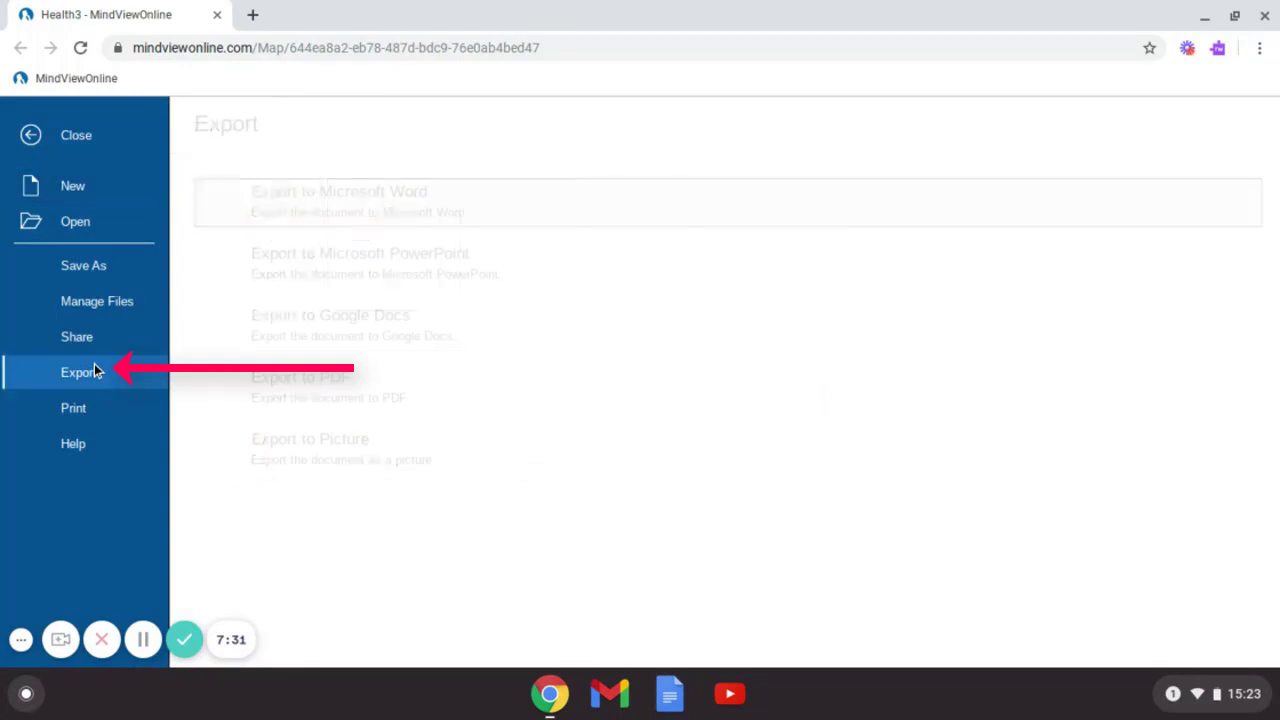
{"action": "left_click", "coordinate": [320, 211]}
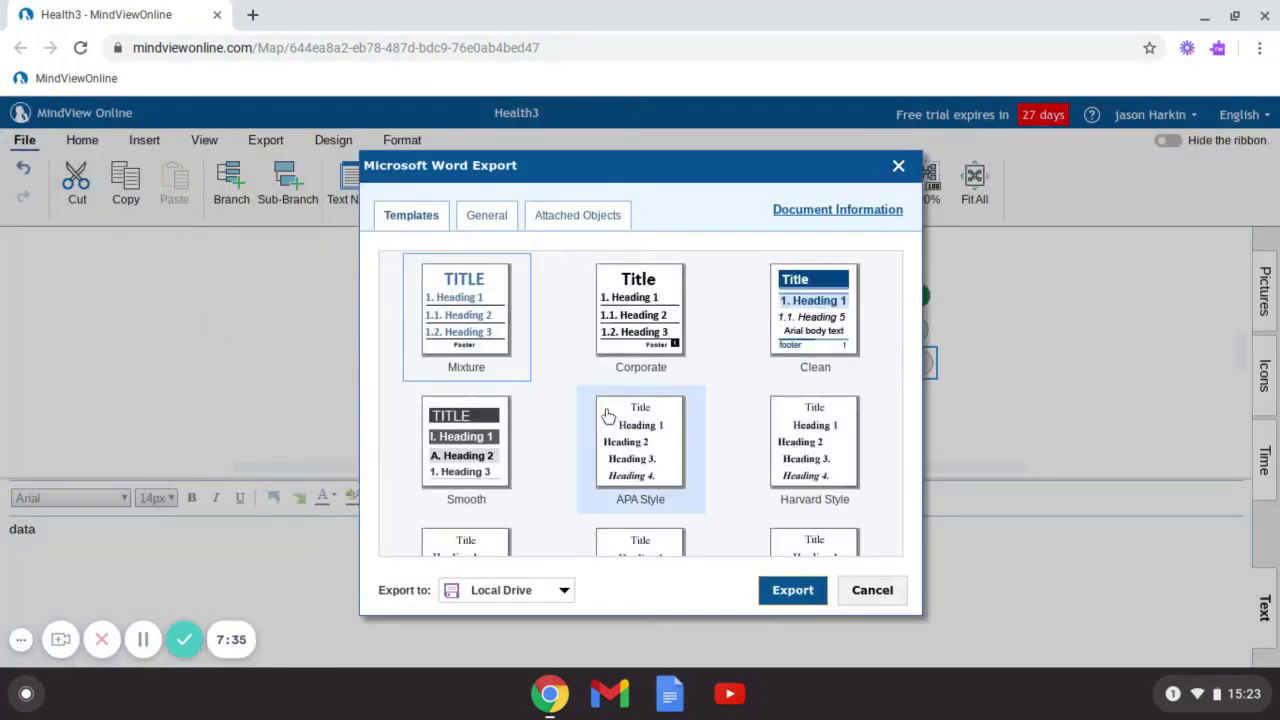
{"action": "left_click", "coordinate": [795, 452]}
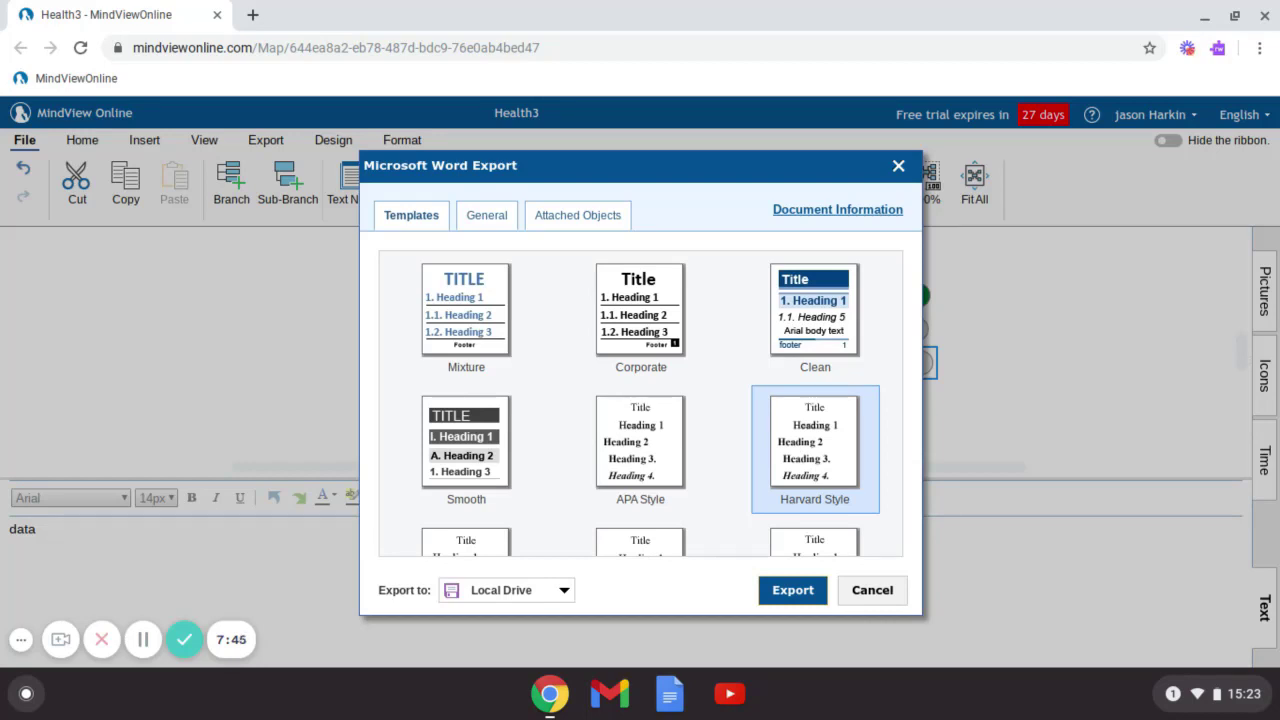
- Include a bibliography in the Word export and show the available Microsoft Word citation styles
{"action": "left_click", "coordinate": [480, 218]}
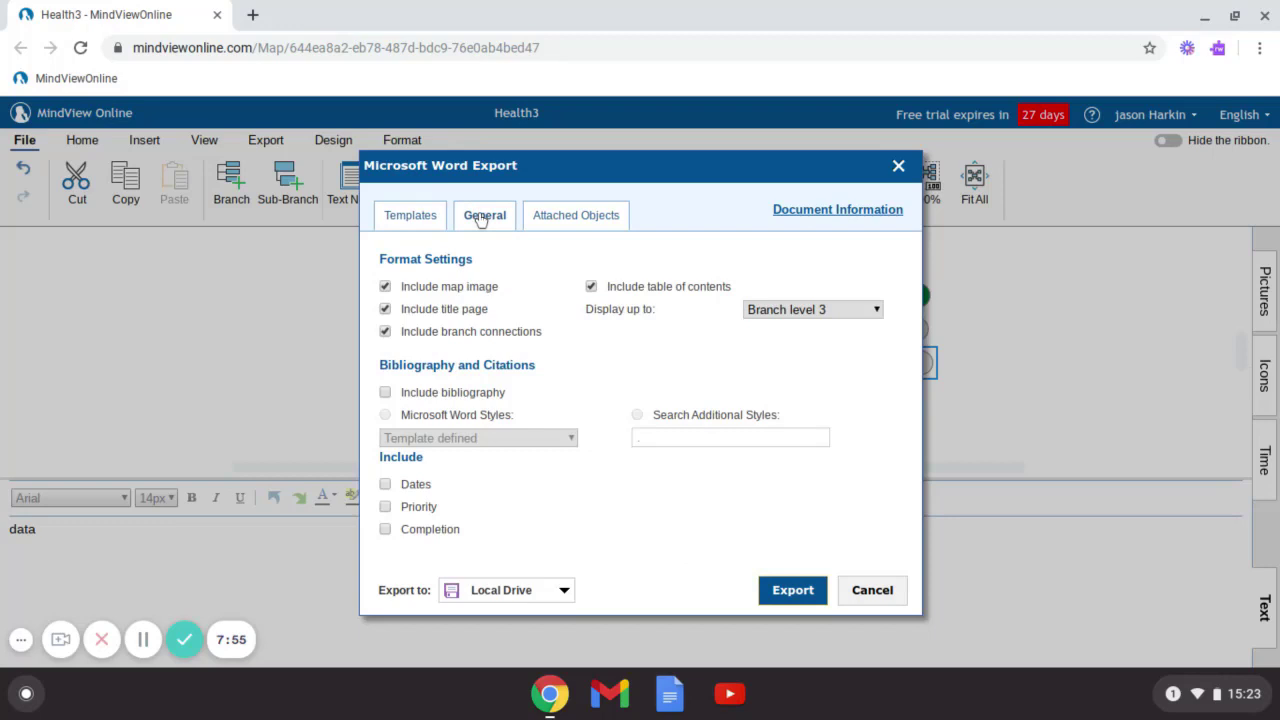
{"action": "left_click", "coordinate": [386, 393]}
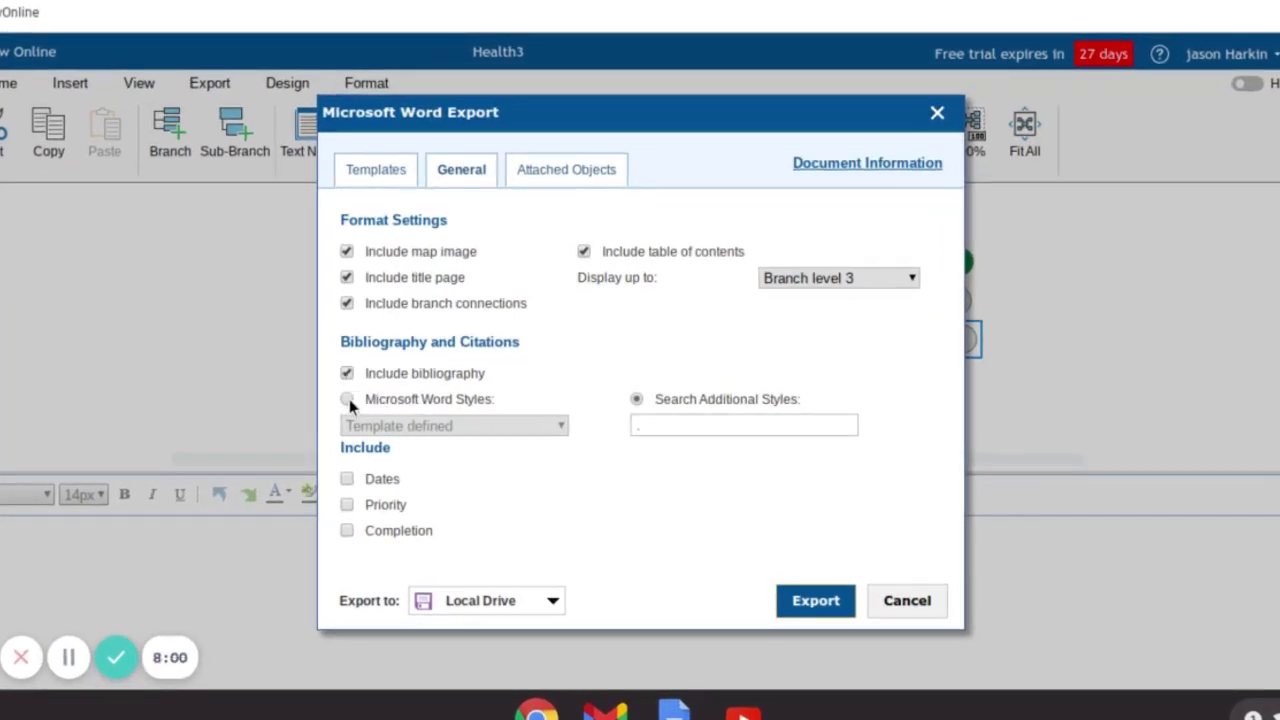
{"action": "left_click", "coordinate": [347, 399]}
{"action": "left_click", "coordinate": [391, 426]}
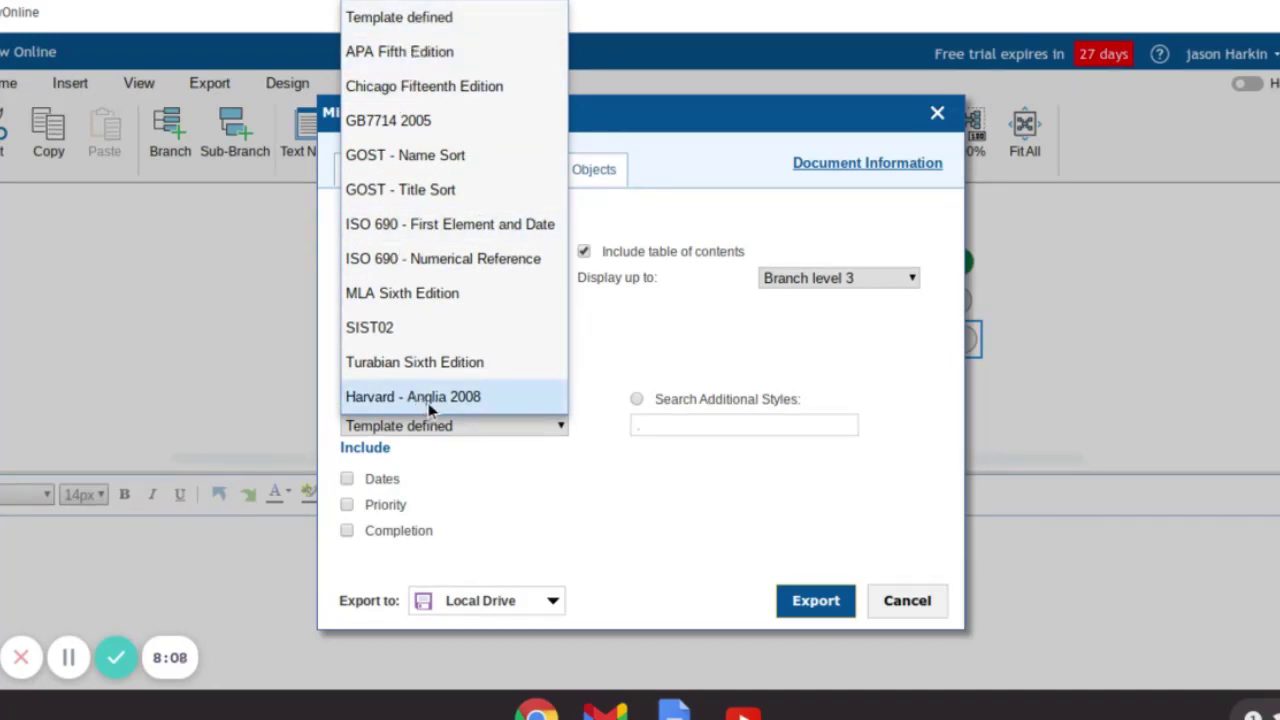
- Find the Cite Them Right 10th edition - Harvard style among the additional citation styles, apply it, and export the map to the local drive
{"action": "left_click", "coordinate": [672, 427]}
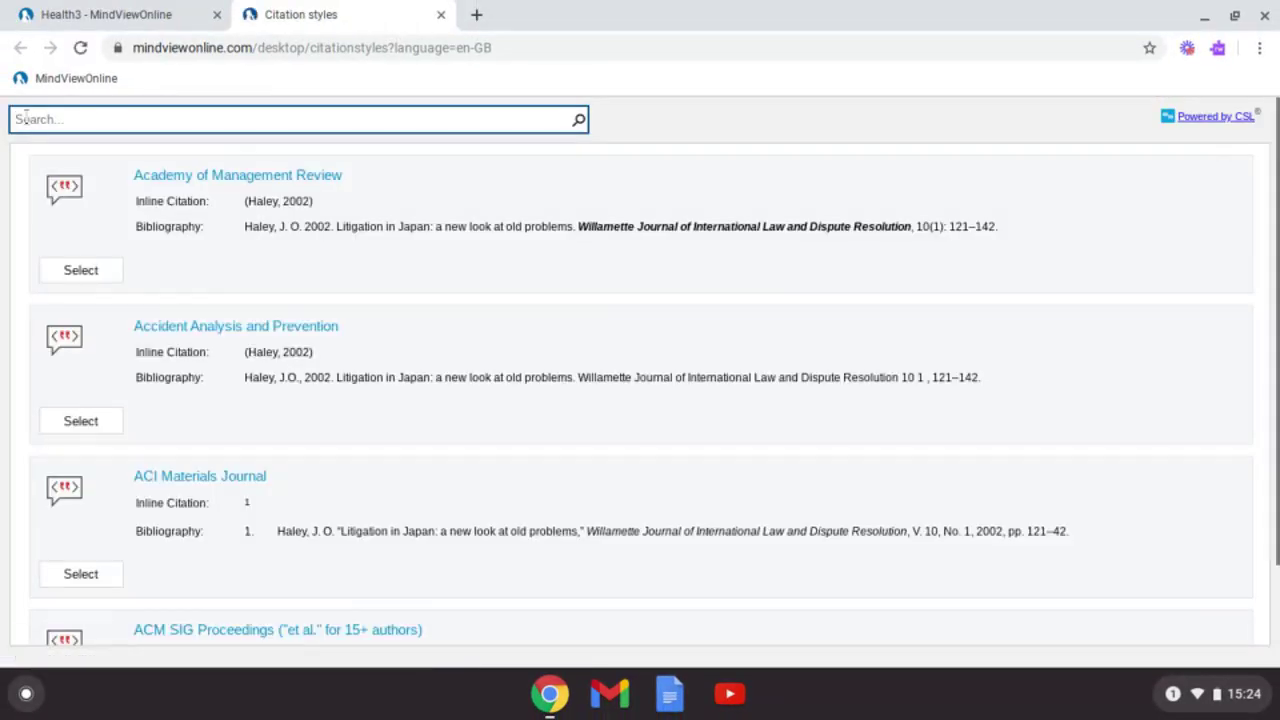
{"action": "type", "text": "harvard"}
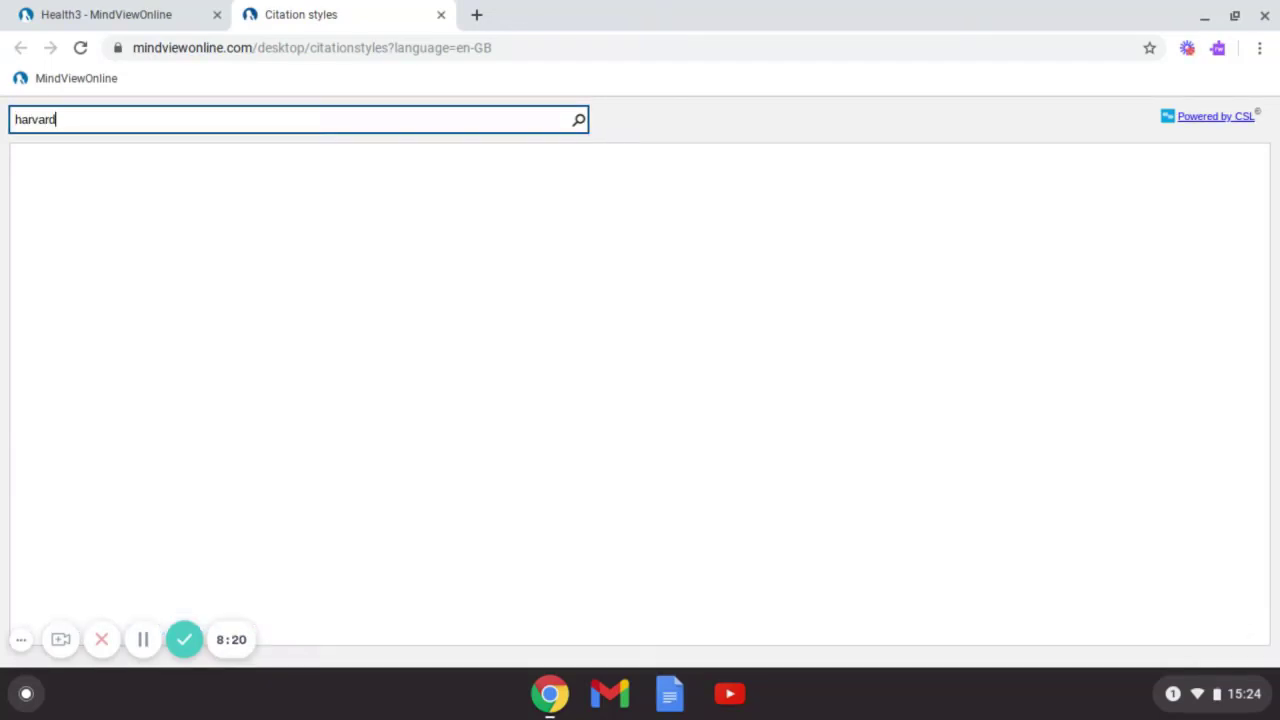
{"action": "scroll", "coordinate": [138, 320], "scroll_direction": "down", "scroll_amount": 2}
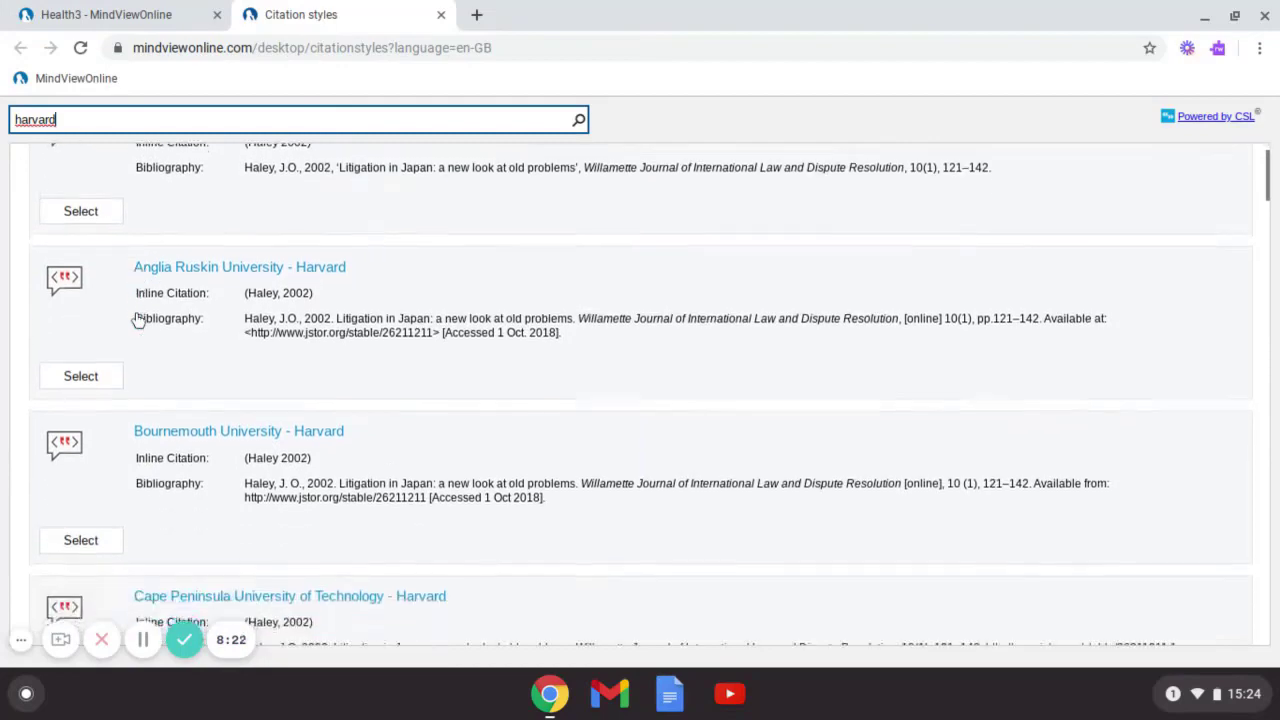
{"action": "scroll", "coordinate": [138, 320], "scroll_direction": "down", "scroll_amount": 2}
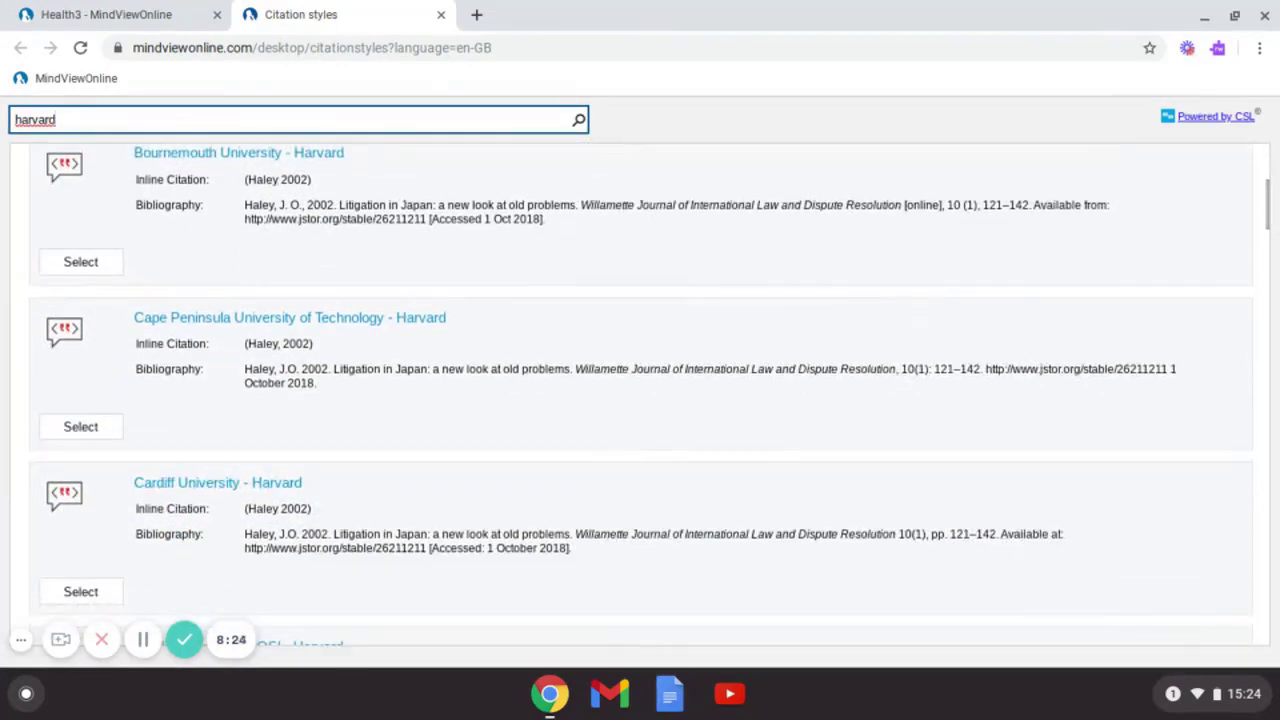
{"action": "scroll", "coordinate": [654, 400], "scroll_direction": "down", "scroll_amount": 5}
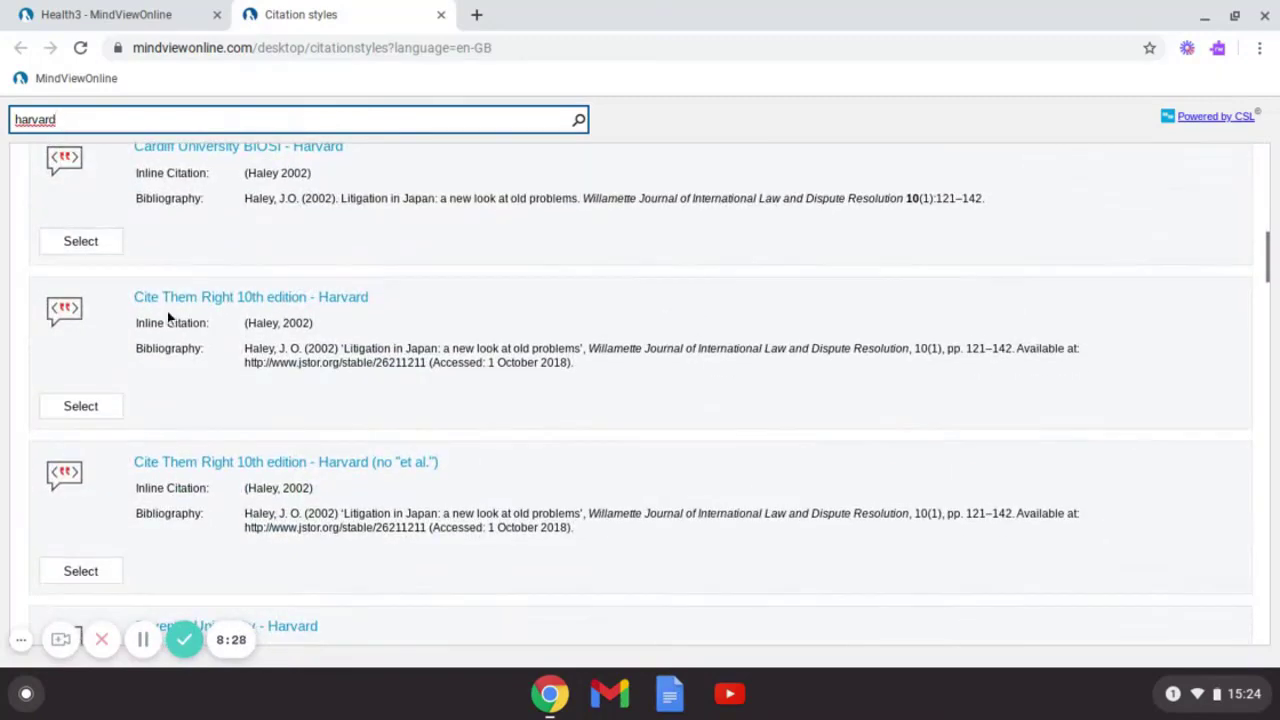
{"action": "scroll", "coordinate": [220, 418], "scroll_direction": "down", "scroll_amount": 1}
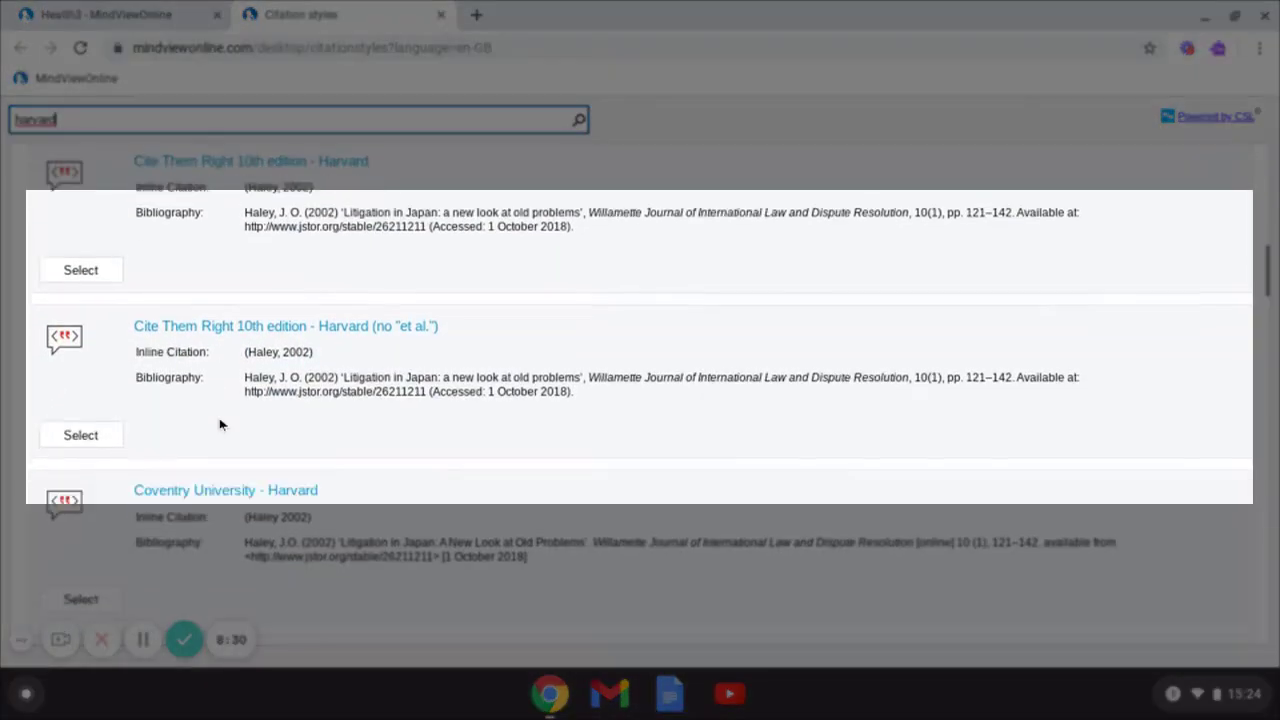
{"action": "scroll", "coordinate": [220, 418], "scroll_direction": "up", "scroll_amount": 1}
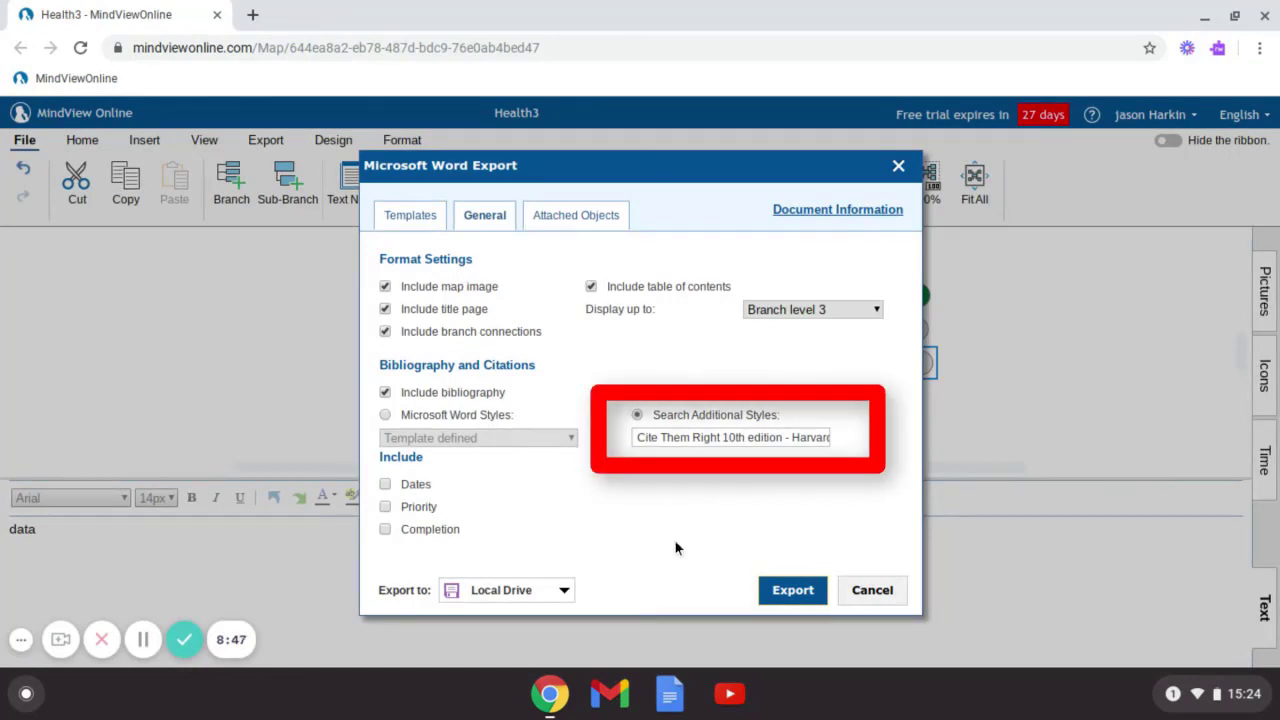
{"action": "left_click", "coordinate": [785, 590]}
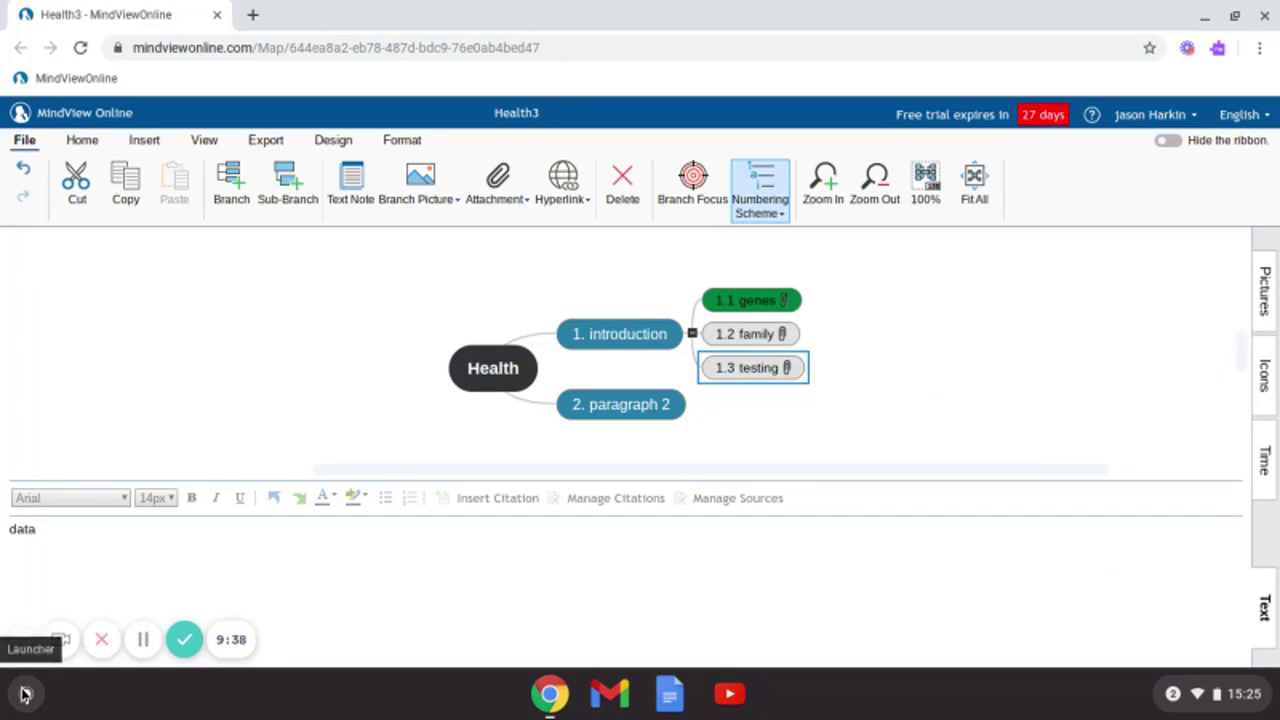
- Open the exported Health3.docx from the Downloads folder in the Files app
{"action": "left_click", "coordinate": [25, 694]}
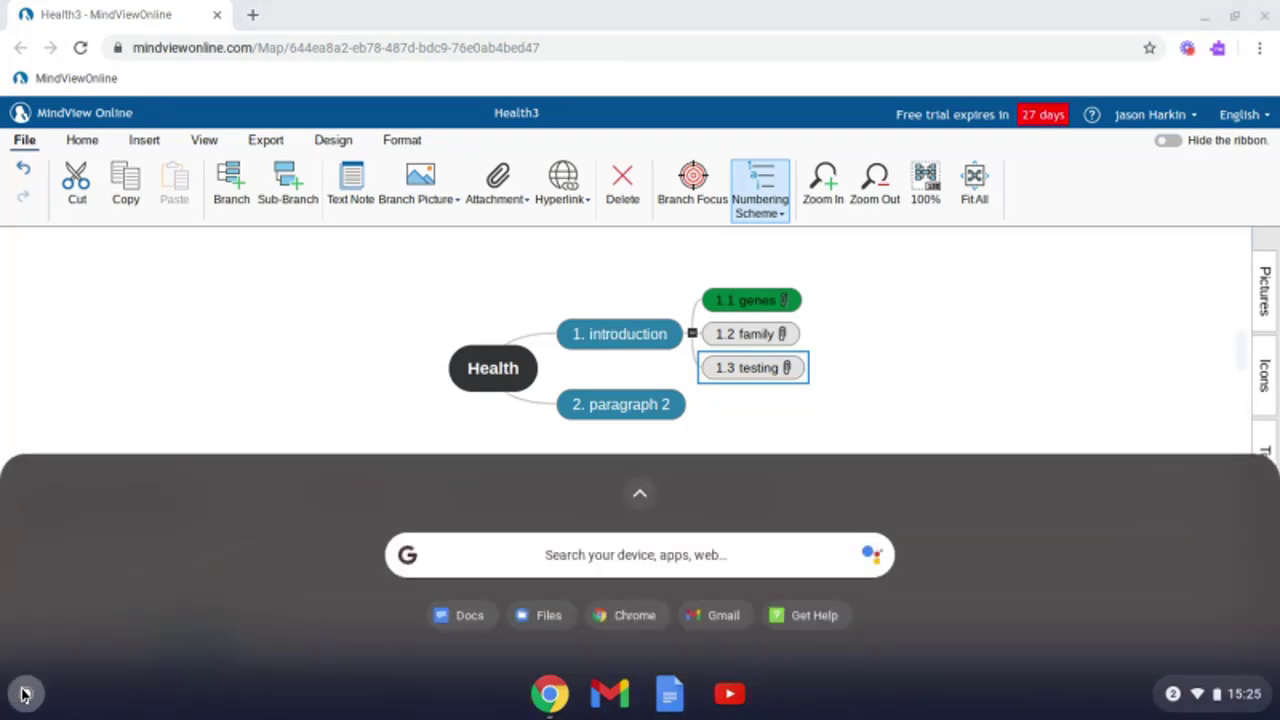
{"action": "left_click", "coordinate": [540, 615]}
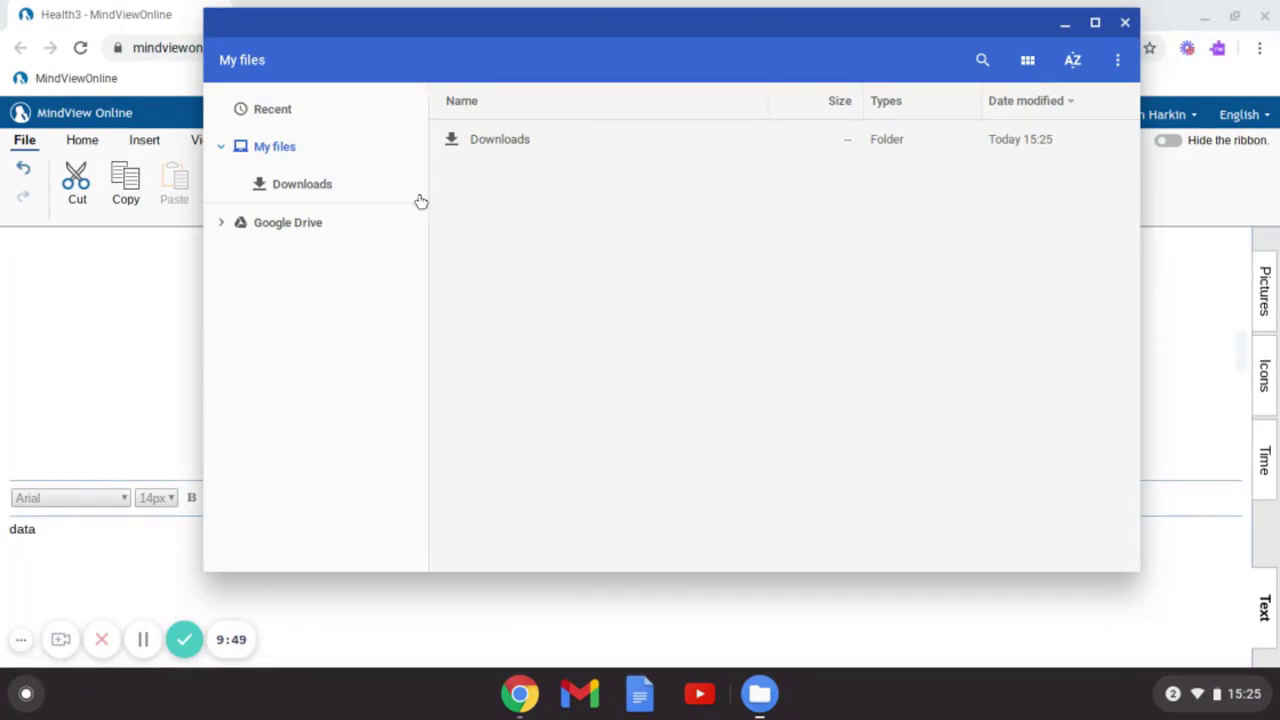
{"action": "left_click", "coordinate": [329, 188]}
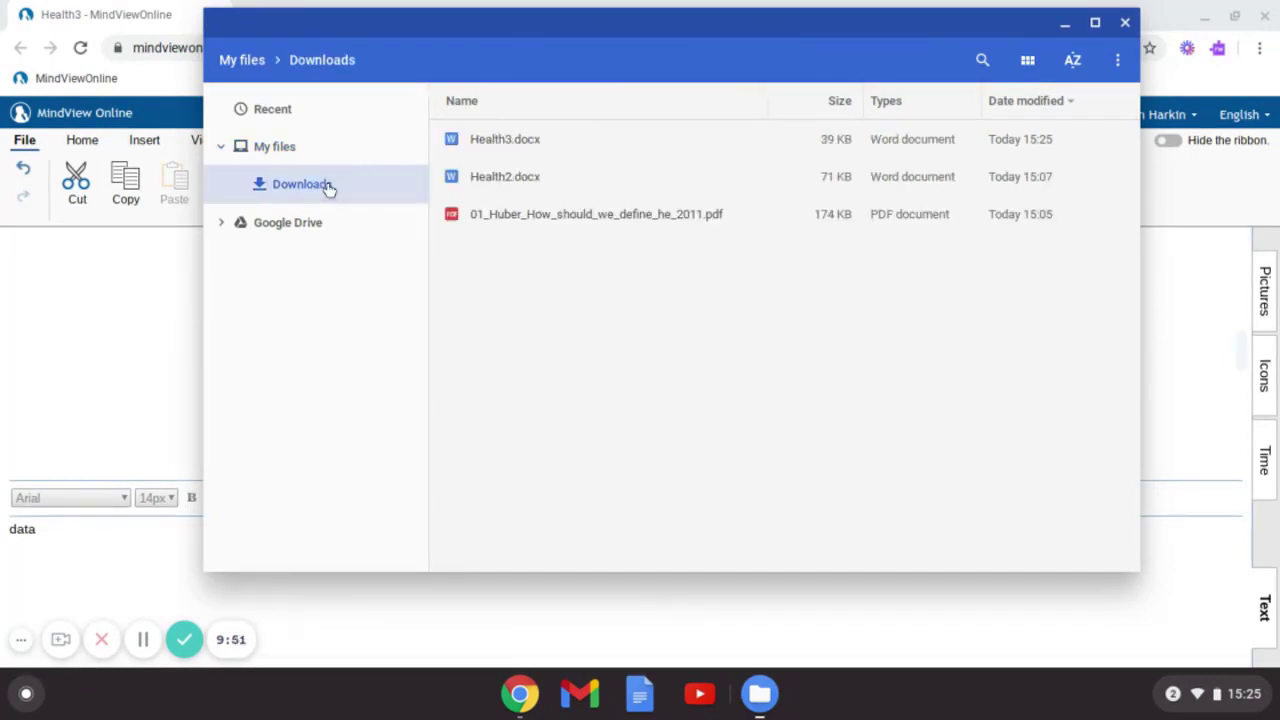
{"action": "left_click", "coordinate": [521, 140]}
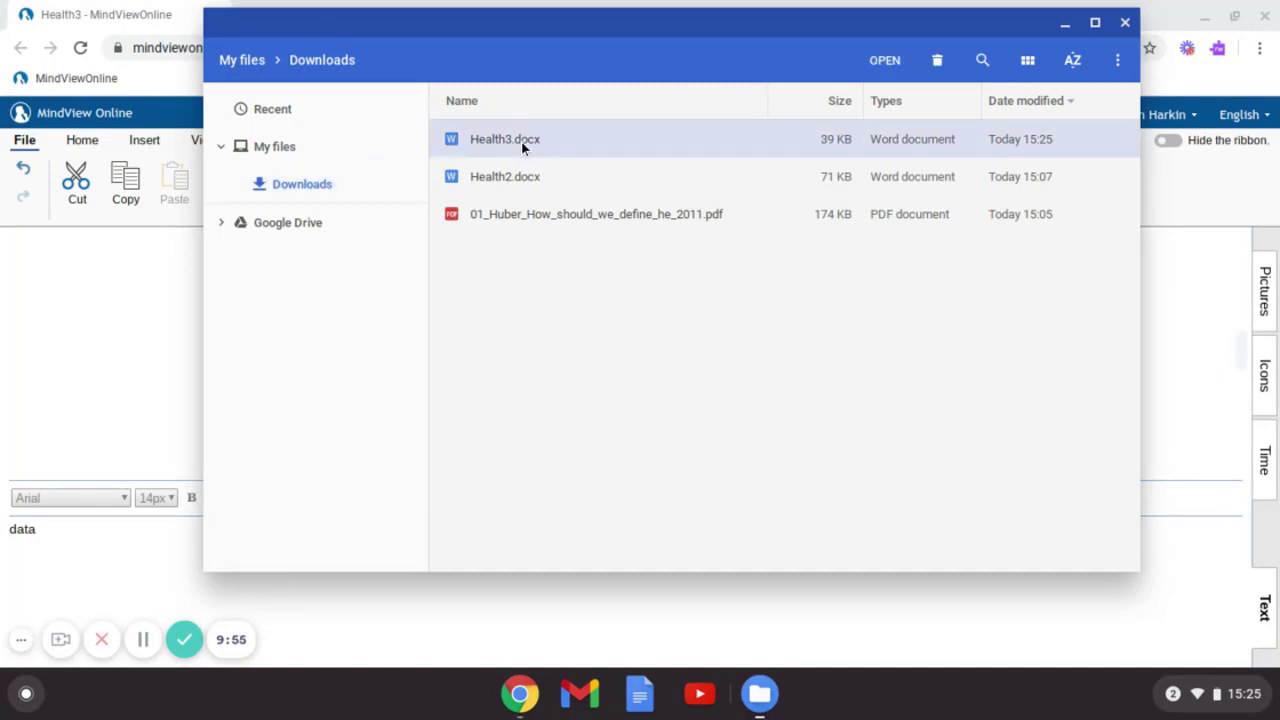
{"action": "double_click", "coordinate": [521, 140]}
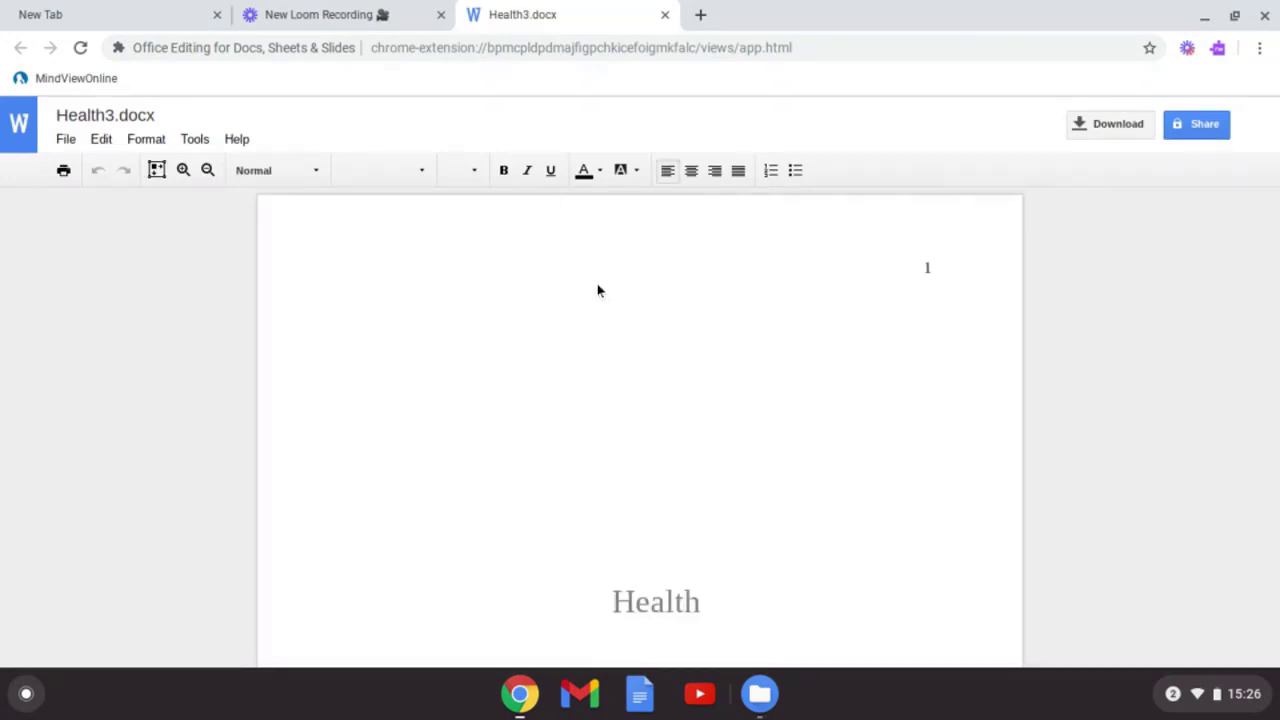
- Delete the mind map image under the Health title on page 2 of the exported document
{"action": "scroll", "coordinate": [600, 297], "scroll_direction": "down", "scroll_amount": 2}
{"action": "scroll", "coordinate": [600, 297], "scroll_direction": "down", "scroll_amount": 9}
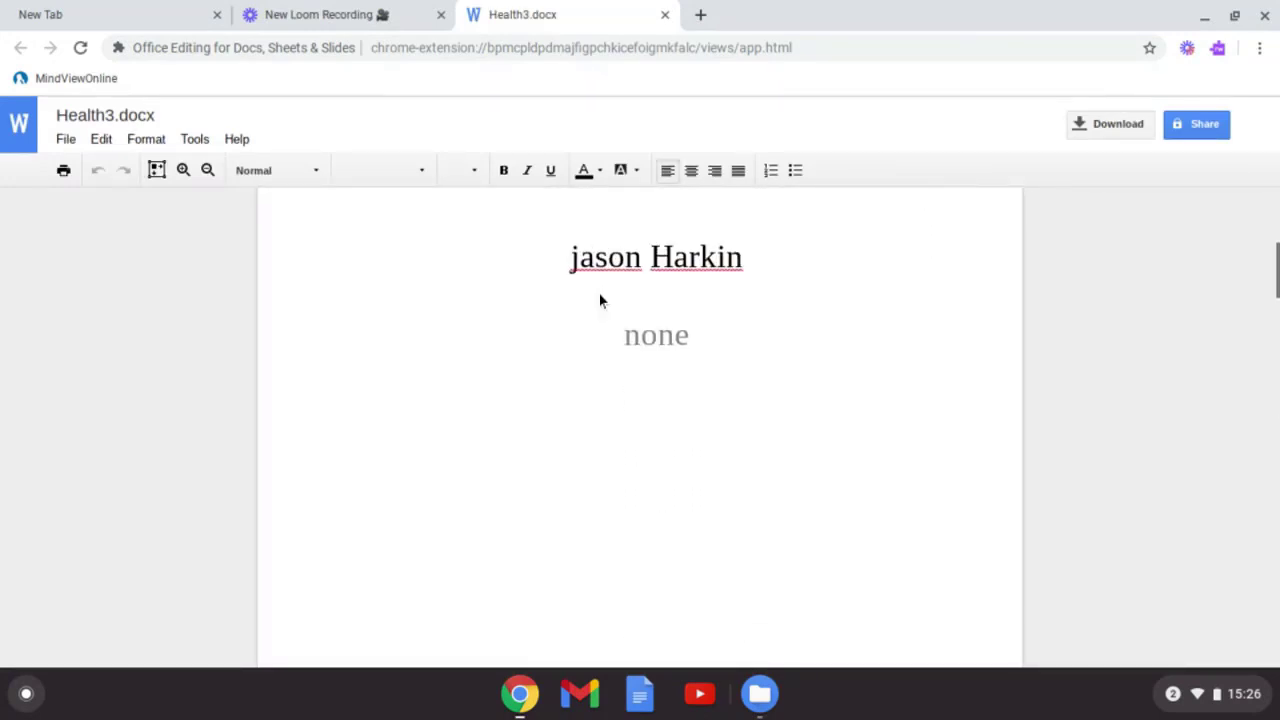
{"action": "scroll", "coordinate": [640, 426], "scroll_direction": "down", "scroll_amount": 1}
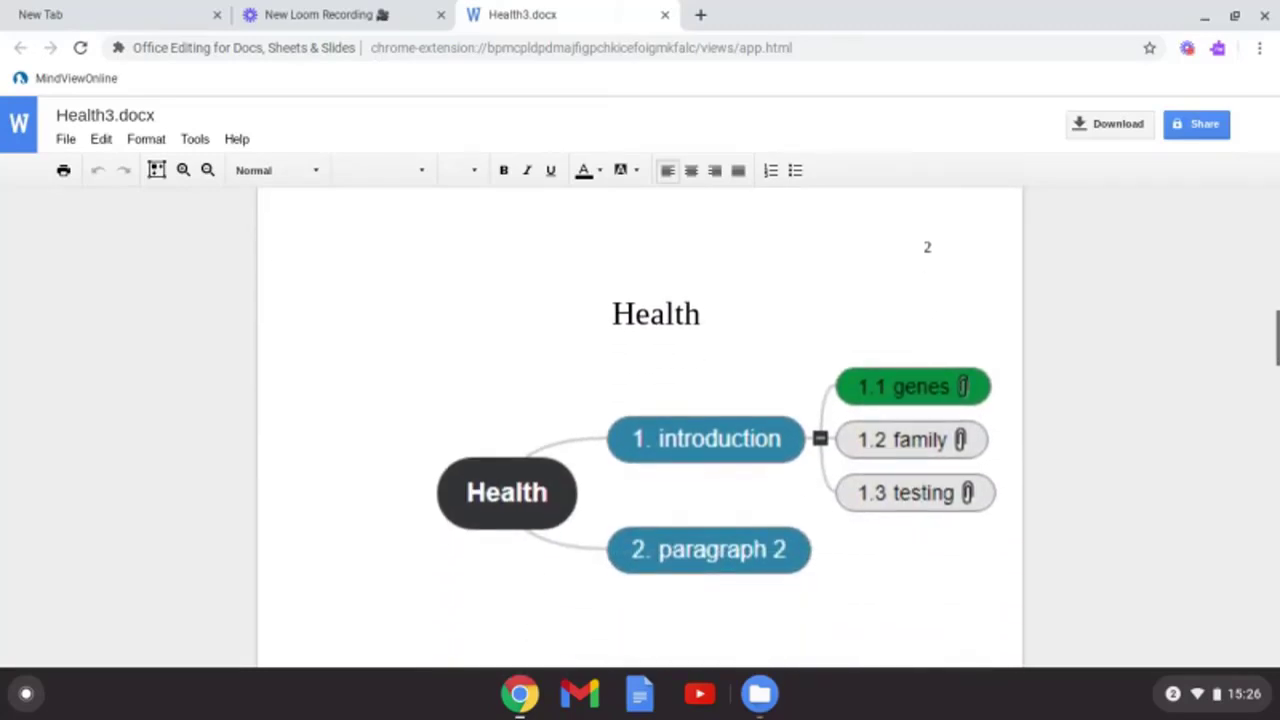
{"action": "left_click", "coordinate": [685, 492]}
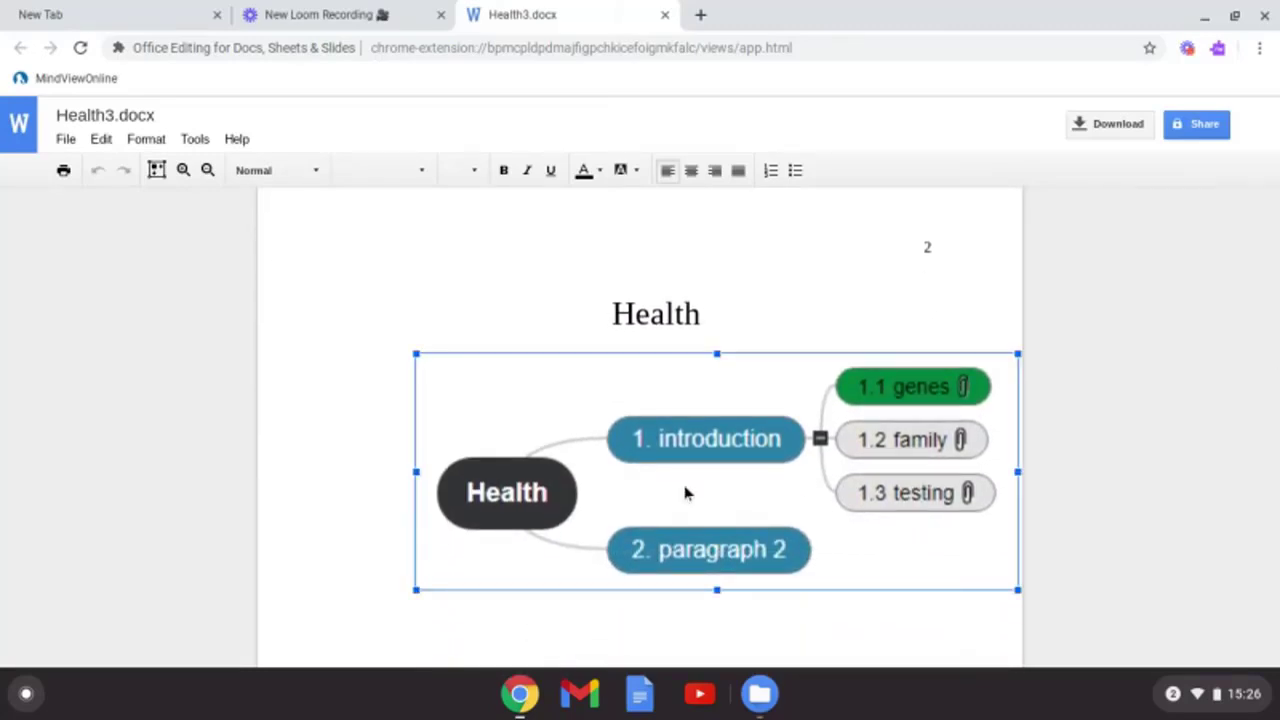
{"action": "key", "text": "Delete"}
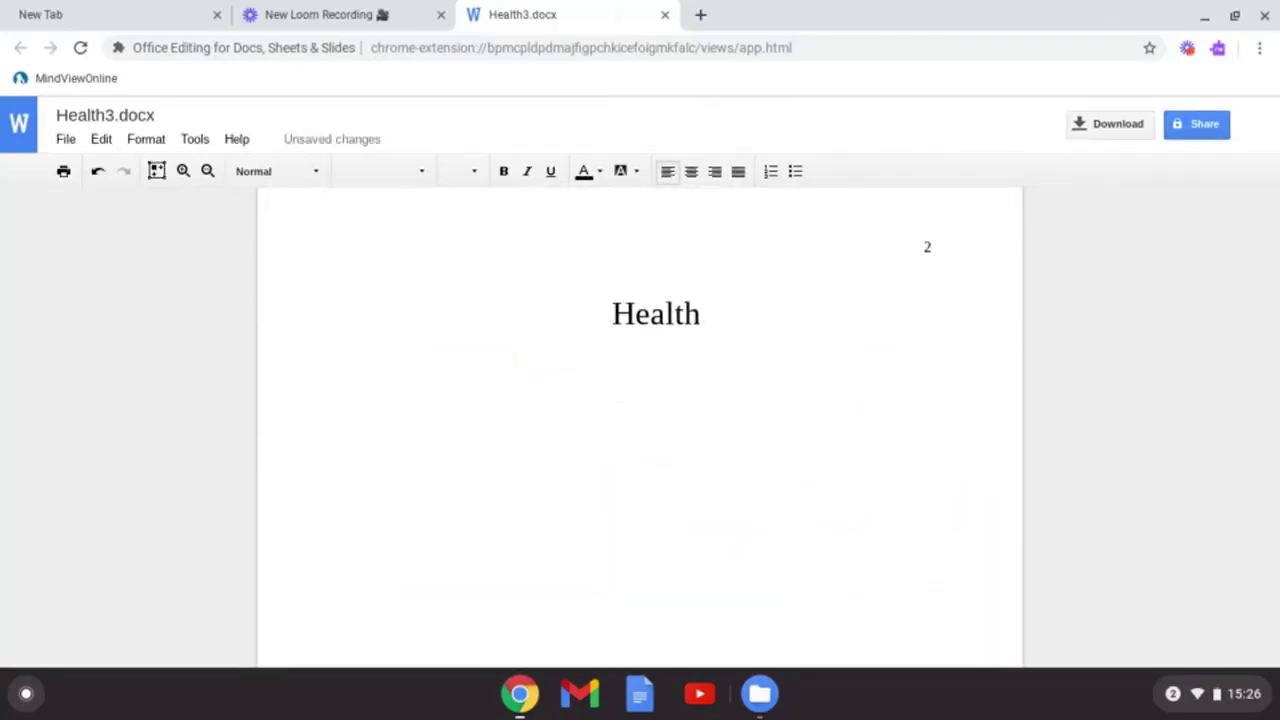
- Examine the rest of the document, from the introduction section with the cited genes note to the bibliography entry
{"action": "scroll", "coordinate": [685, 492], "scroll_direction": "down", "scroll_amount": 3}
{"action": "scroll", "coordinate": [640, 426], "scroll_direction": "down", "scroll_amount": 2}
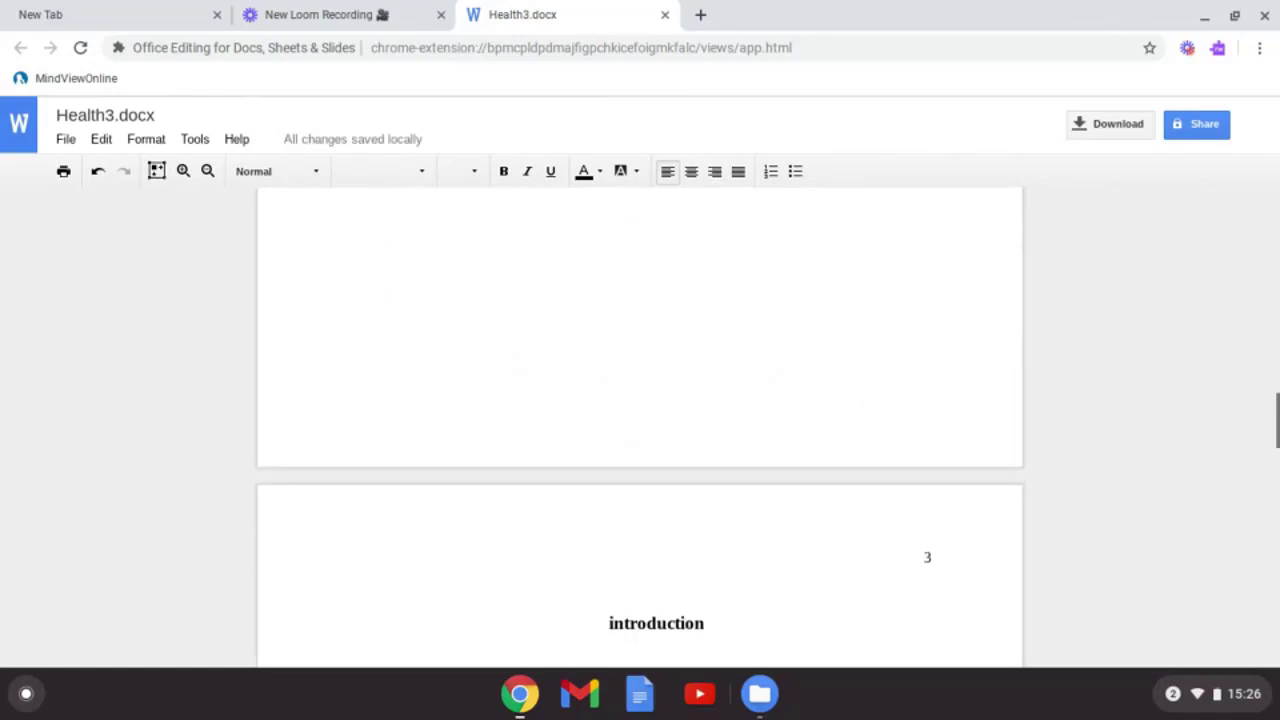
{"action": "scroll", "coordinate": [640, 426], "scroll_direction": "up", "scroll_amount": 2}
{"action": "scroll", "coordinate": [640, 426], "scroll_direction": "down", "scroll_amount": 3}
{"action": "scroll", "coordinate": [640, 426], "scroll_direction": "up", "scroll_amount": 2}
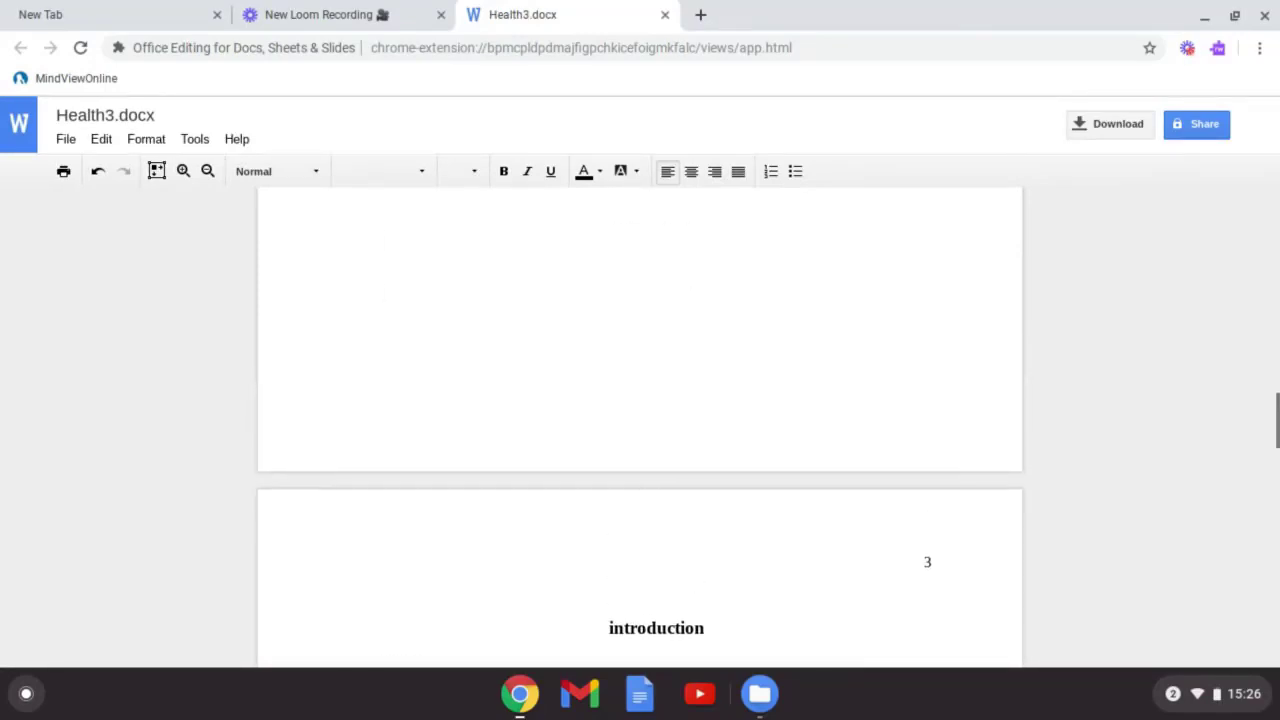
{"action": "scroll", "coordinate": [640, 426], "scroll_direction": "down", "scroll_amount": 2}
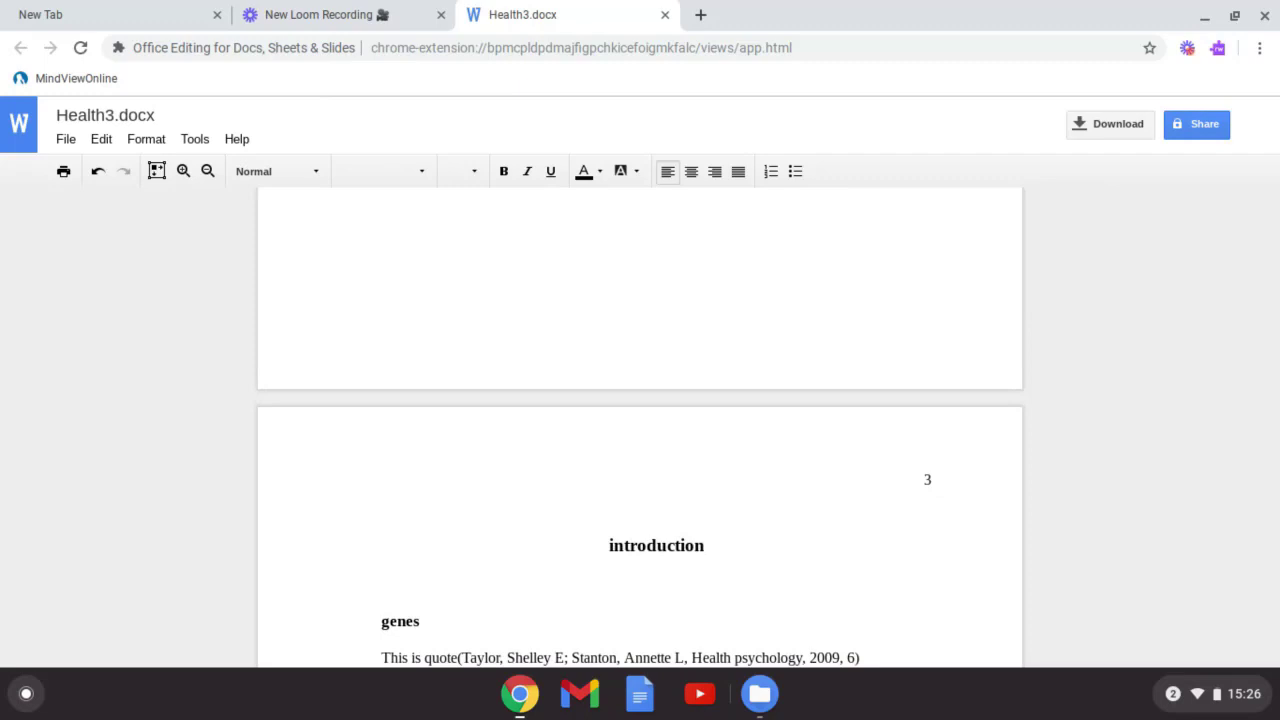
{"action": "scroll", "coordinate": [640, 420], "scroll_direction": "down", "scroll_amount": 10}
{"action": "scroll", "coordinate": [640, 420], "scroll_direction": "up", "scroll_amount": 5}
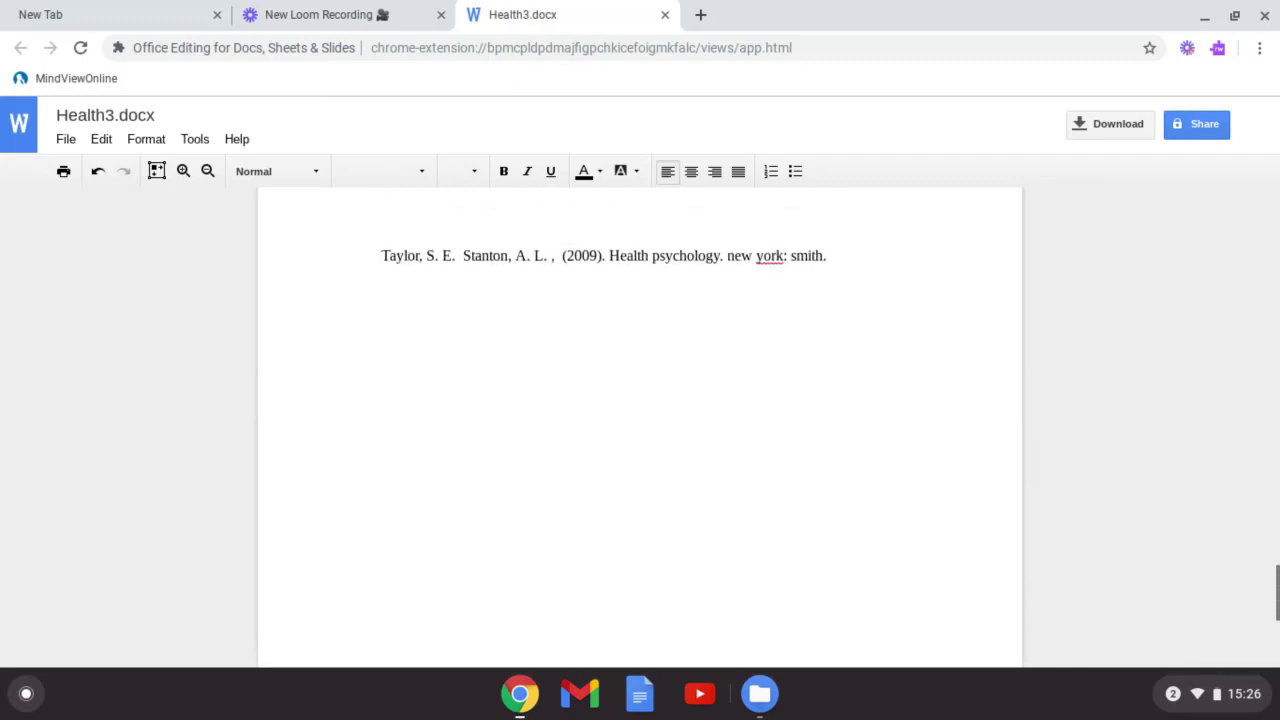